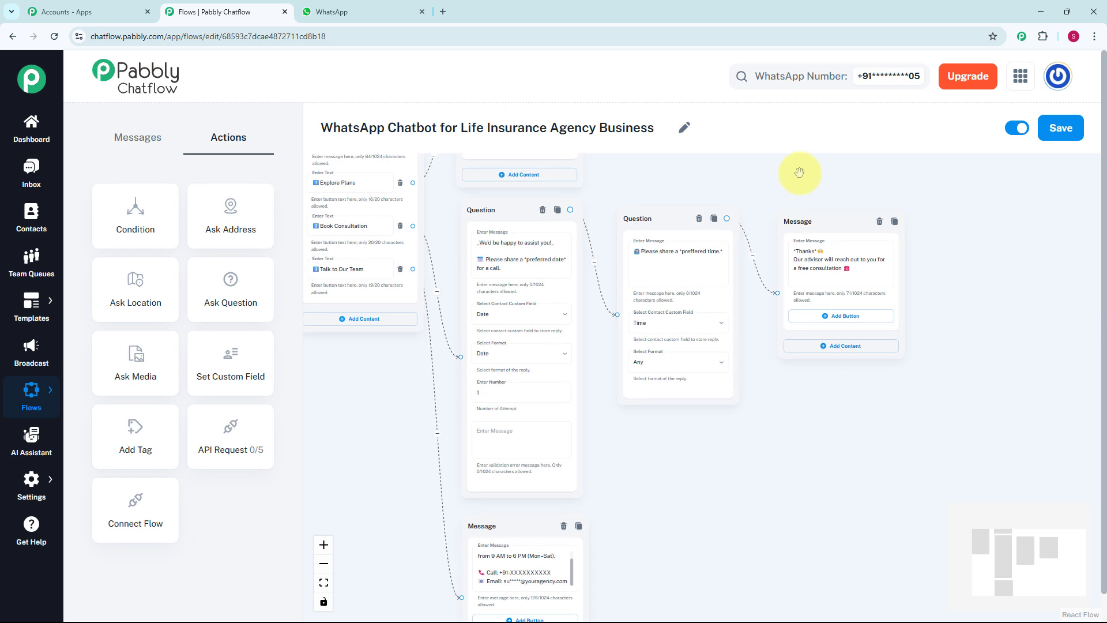
Inspect the welcome message and the date and time Question nodes, then go to the WhatsApp test chat
left_click_drag(799, 173, 778, 149)
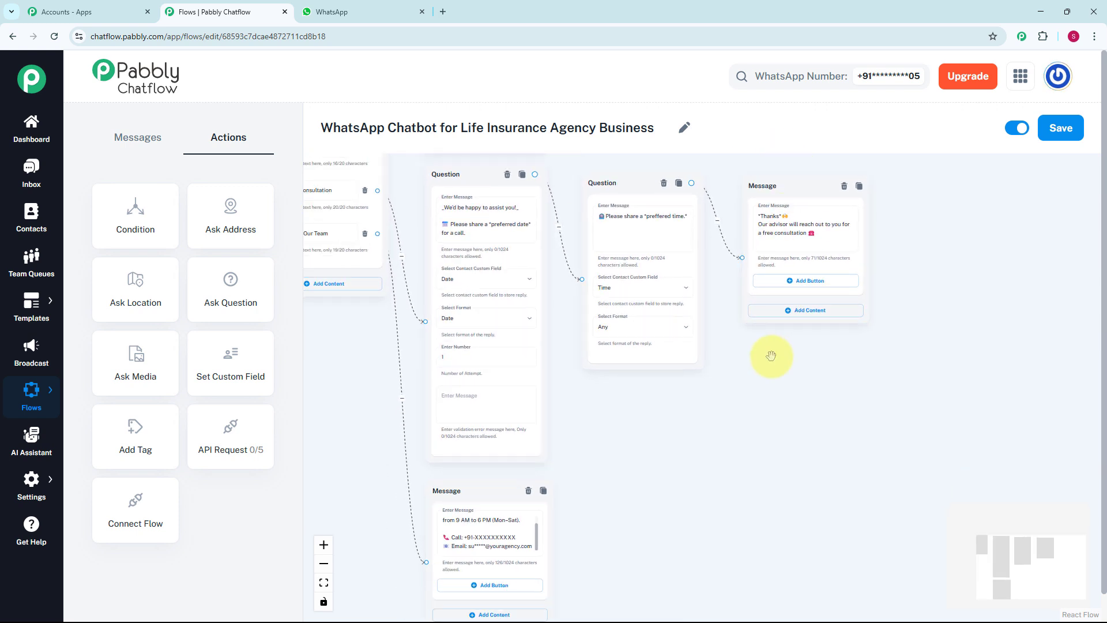
scroll(766, 358, "up", 1)
left_click_drag(732, 389, 751, 319)
scroll(709, 362, "up", 1)
left_click_drag(711, 374, 769, 408)
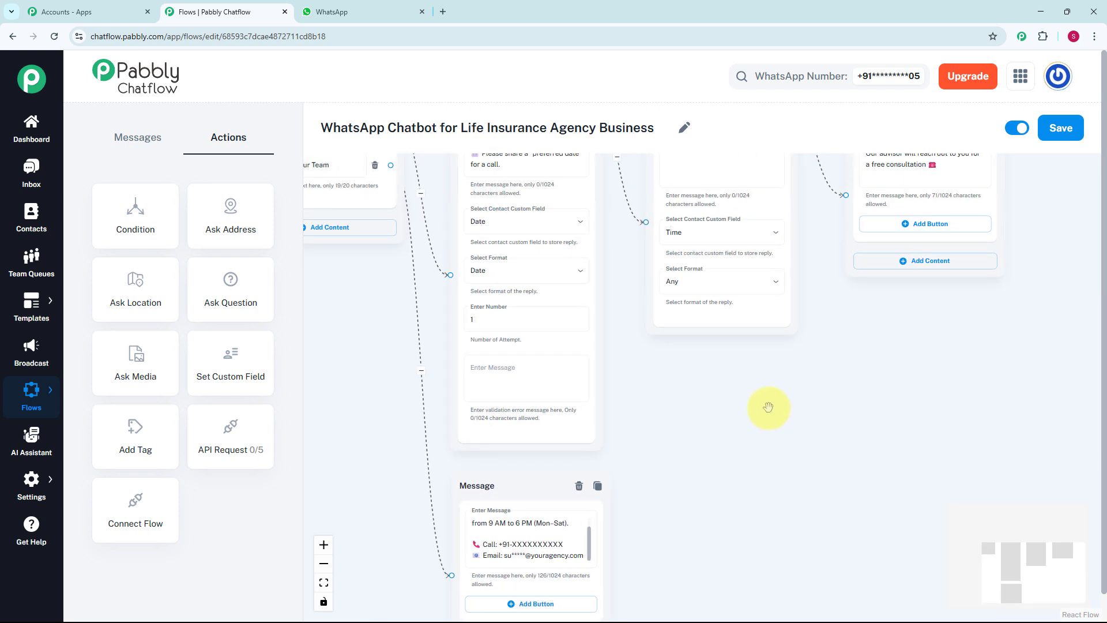
scroll(704, 395, "down", 1)
left_click_drag(697, 403, 740, 507)
left_click_drag(717, 200, 781, 265)
scroll(717, 297, "up", 1)
left_click_drag(726, 286, 764, 274)
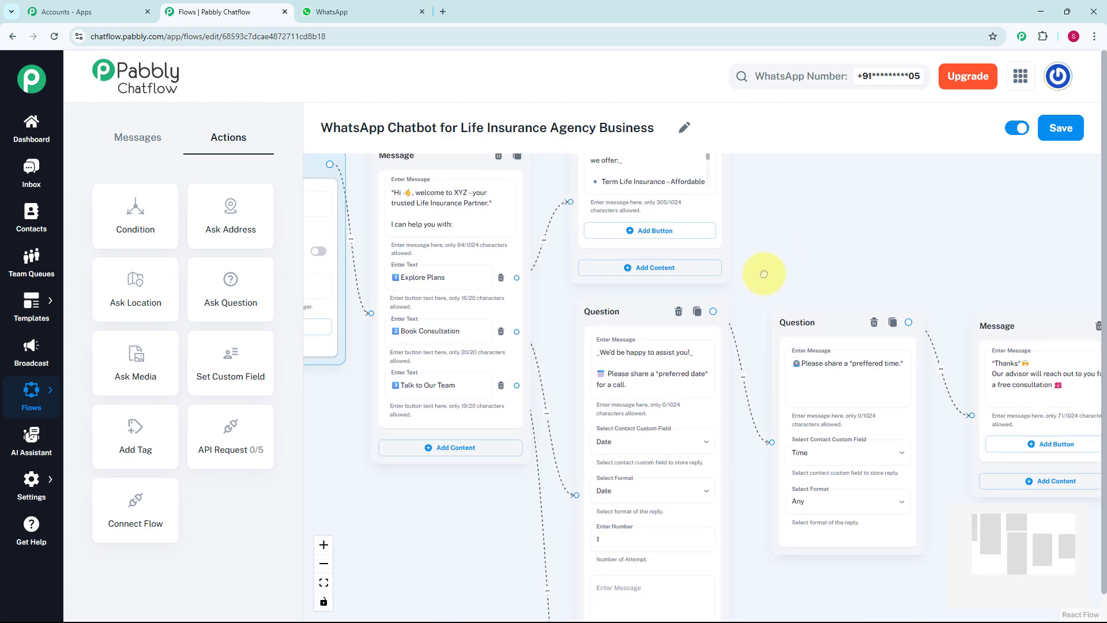
scroll(762, 267, "down", 5)
key("ctrl+Tab")
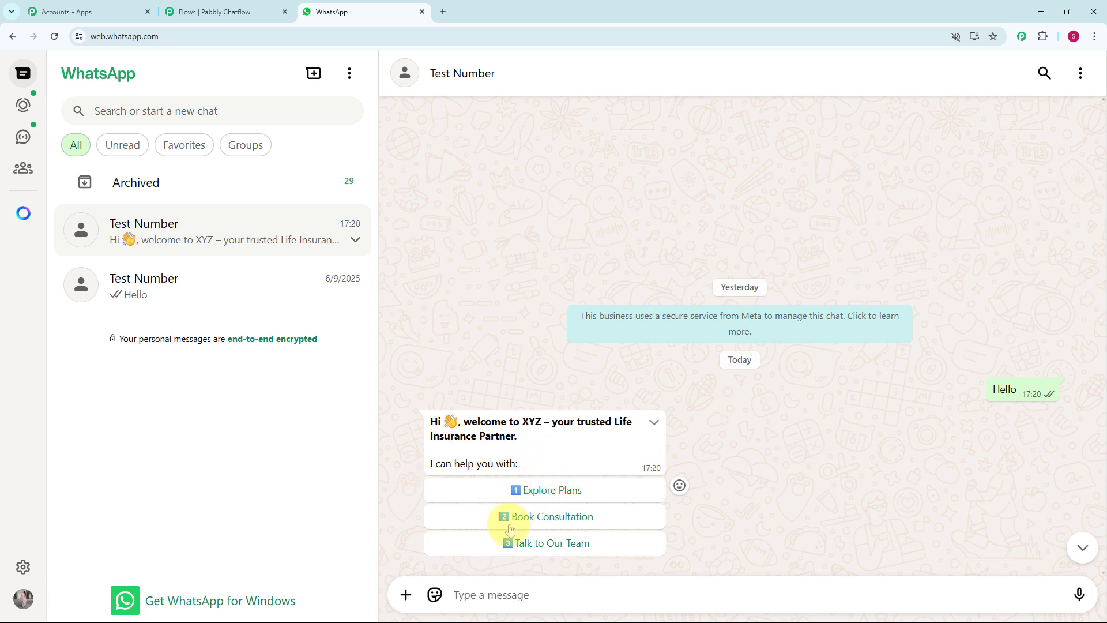
Choose Explore Plans, then Book Consultation, and send date 12/05/2025 and time 4 p.m
left_click(584, 491)
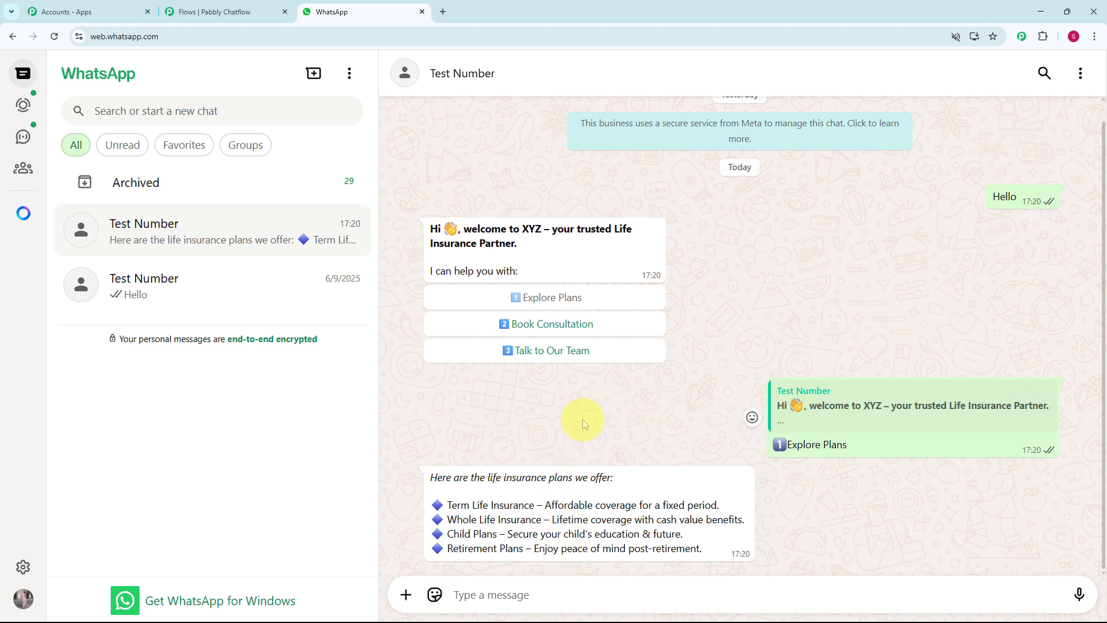
left_click(576, 326)
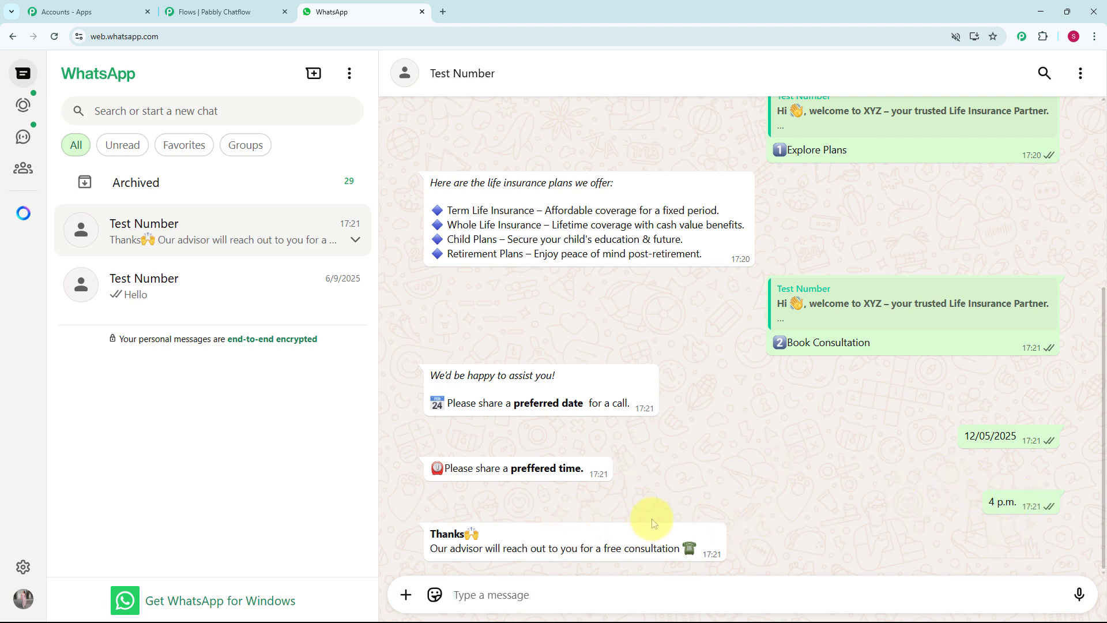
scroll(668, 483, "up", 4)
scroll(668, 483, "down", 4)
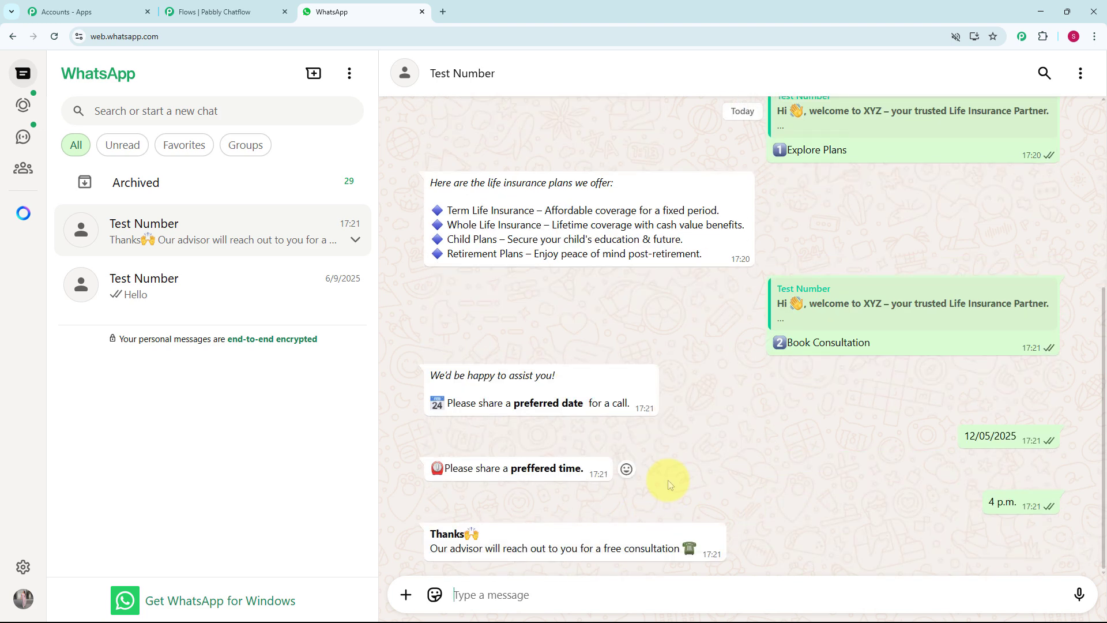
scroll(668, 483, "up", 5)
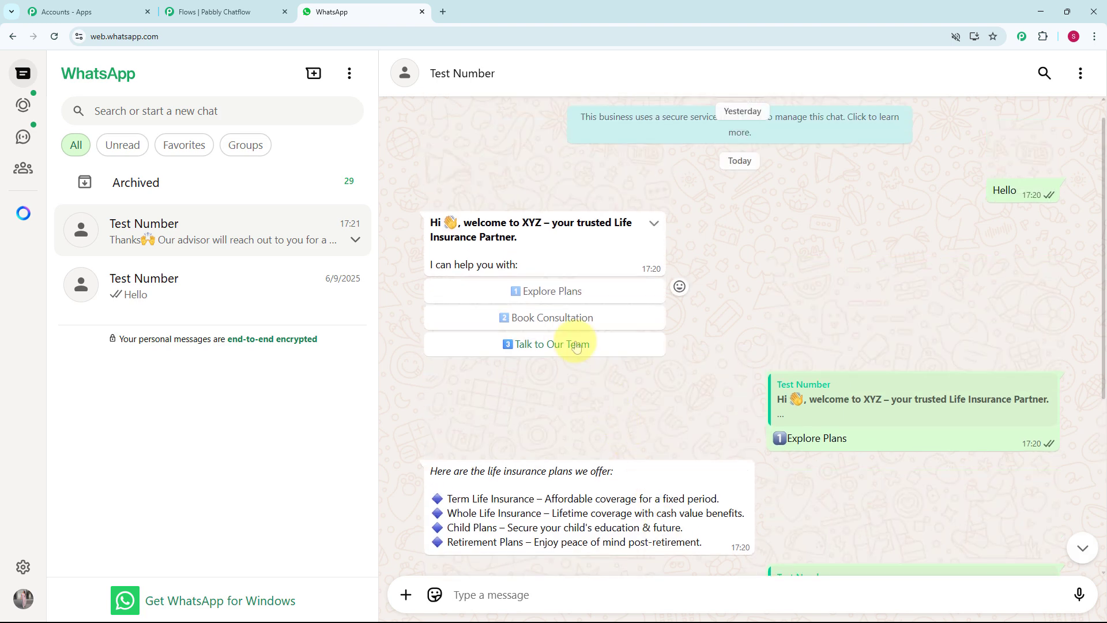
Choose Talk to Our Team and review the reply with 9 AM–6 PM support hours
left_click(576, 345)
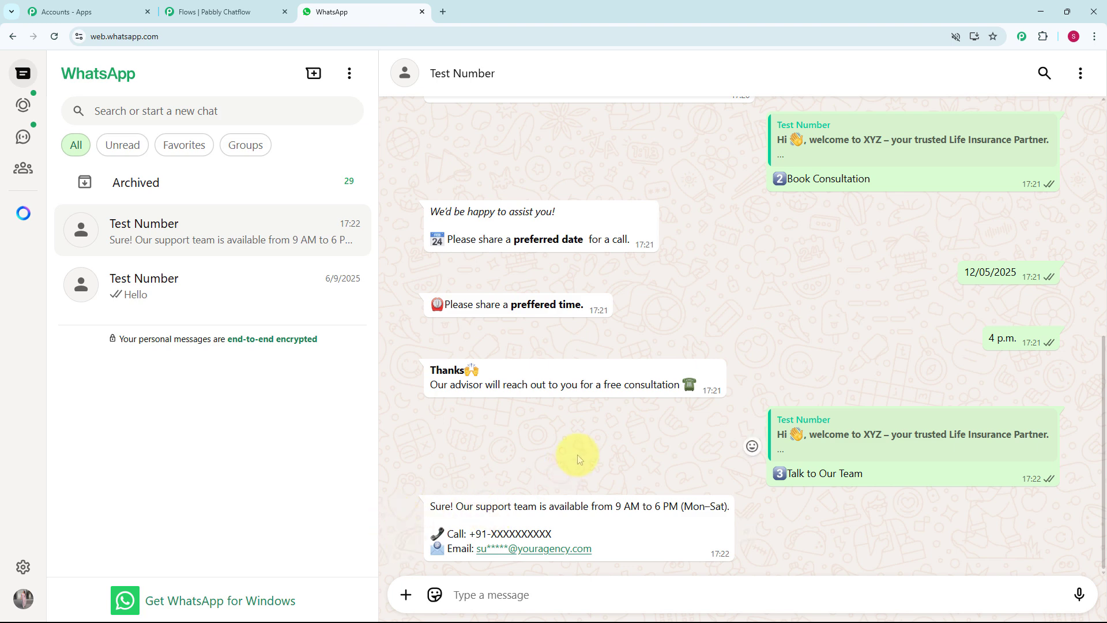
scroll(578, 455, "up", 2)
scroll(580, 455, "down", 2)
scroll(581, 456, "up", 3)
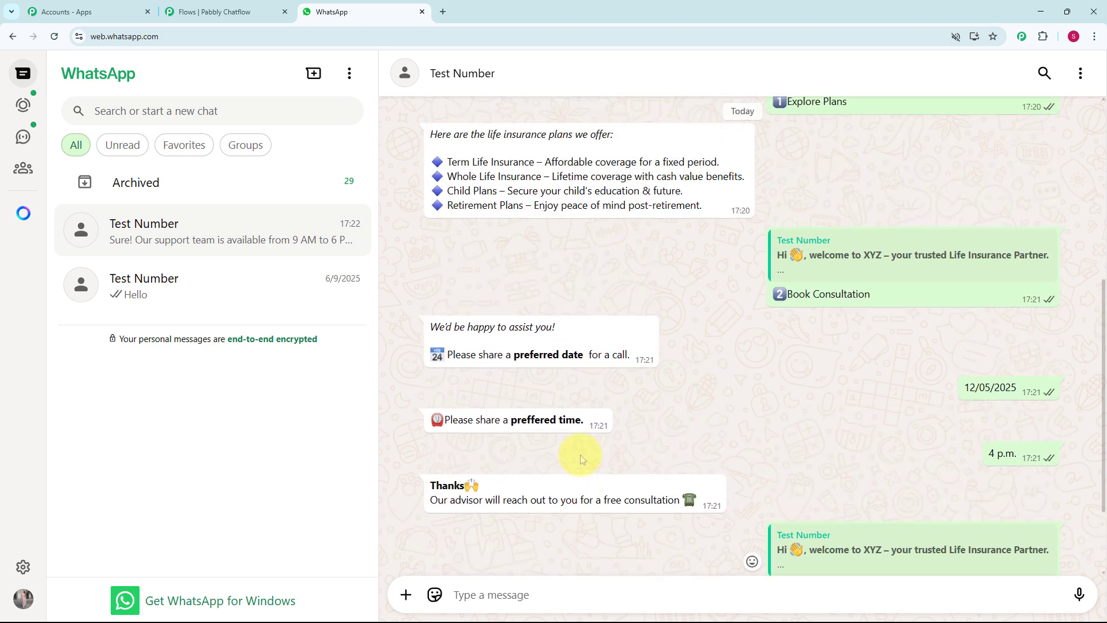
scroll(580, 455, "up", 2)
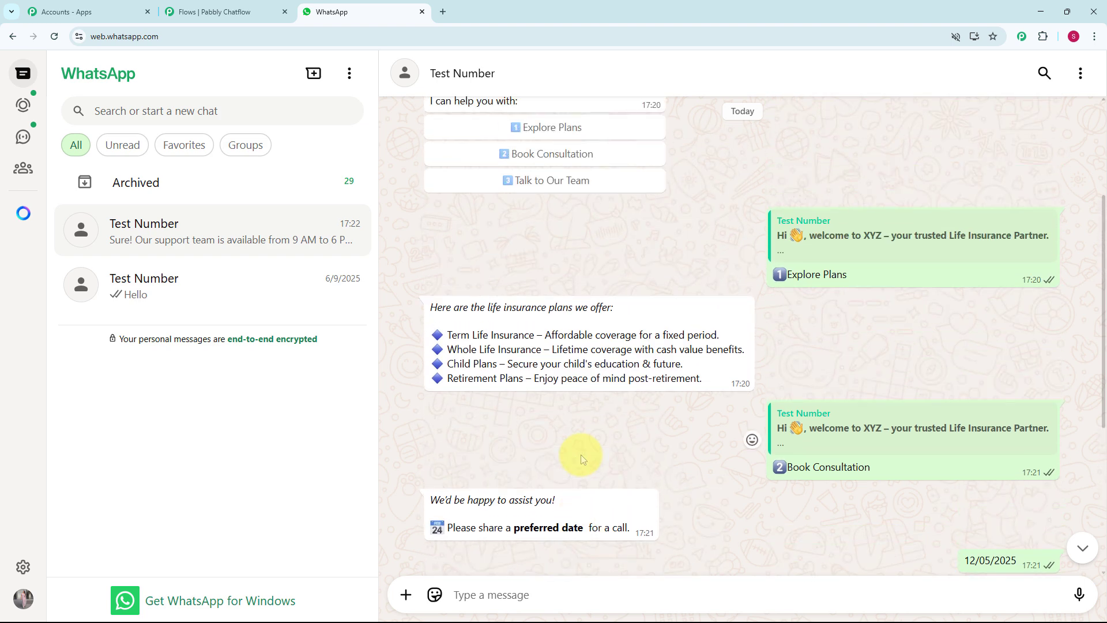
scroll(581, 455, "up", 2)
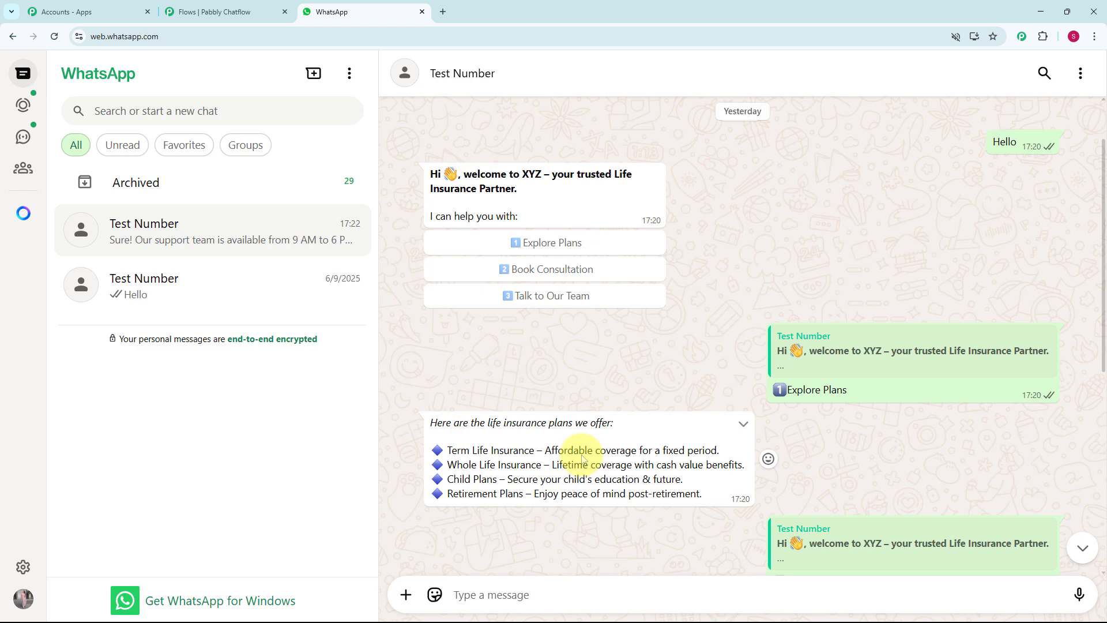
scroll(581, 455, "up", 2)
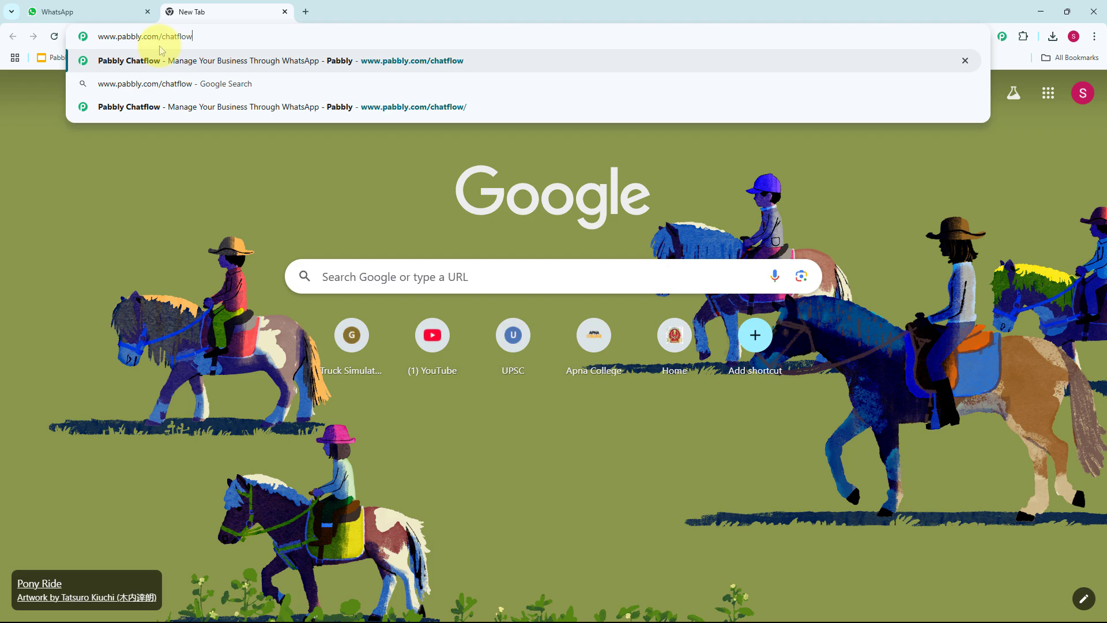
key("Return")
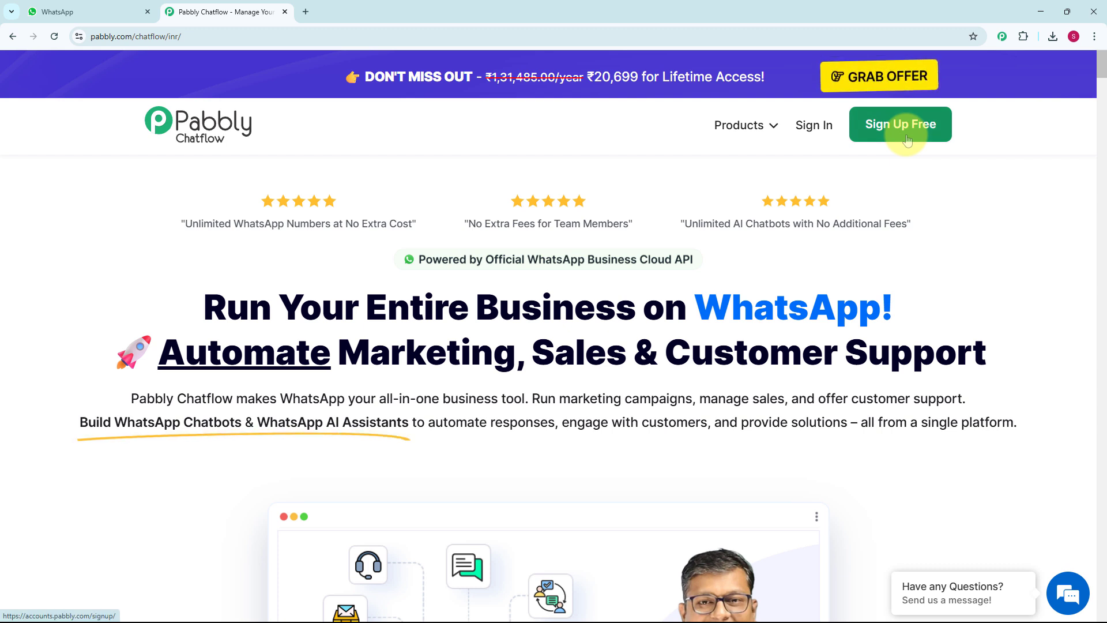
left_click(812, 141)
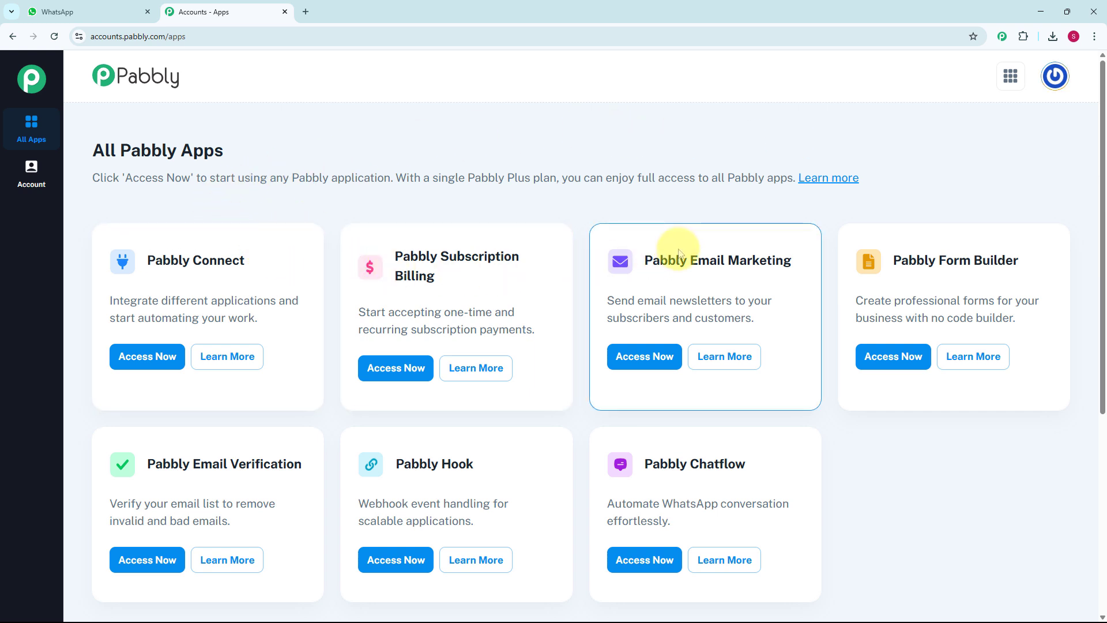
Open Pabbly Chatflow with Access Now on its card in the apps list
scroll(679, 253, "down", 2)
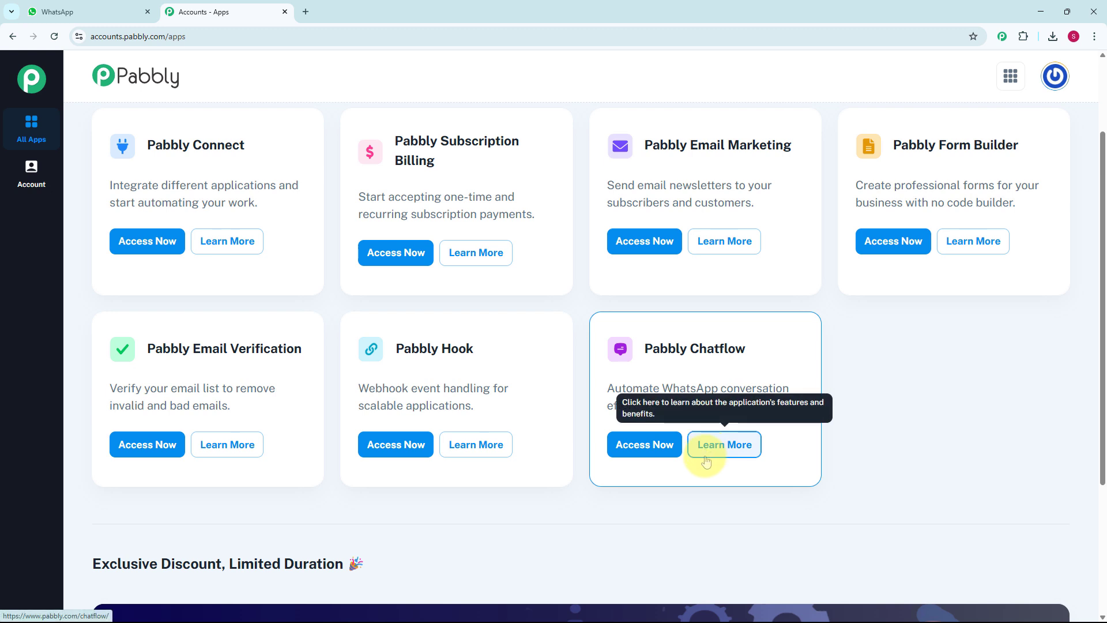
left_click(652, 455)
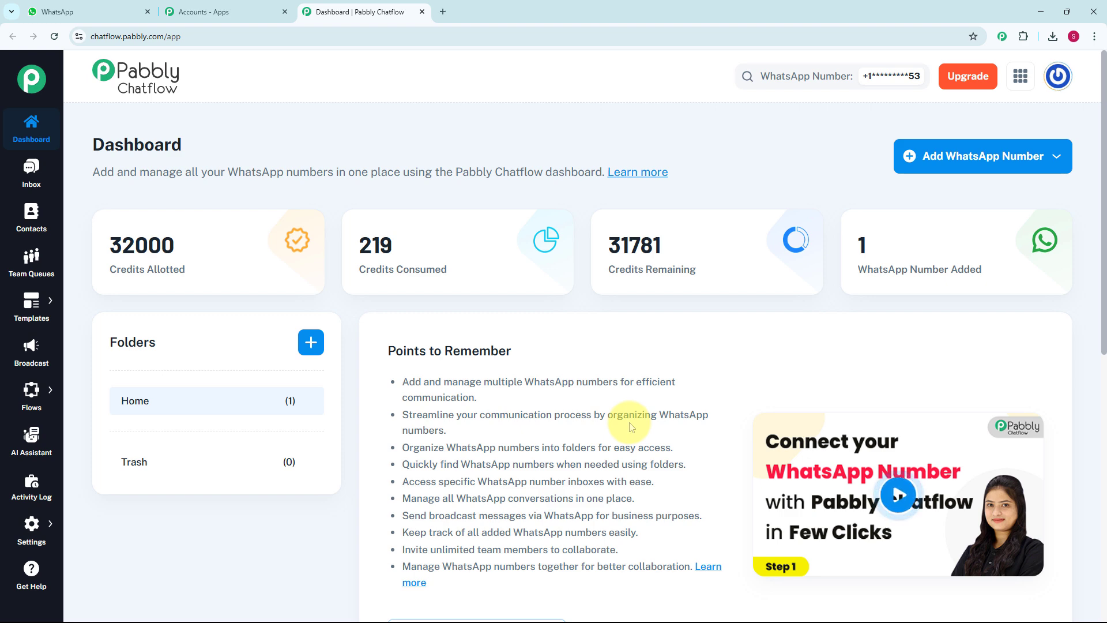
scroll(634, 427, "down", 5)
scroll(637, 427, "down", 3)
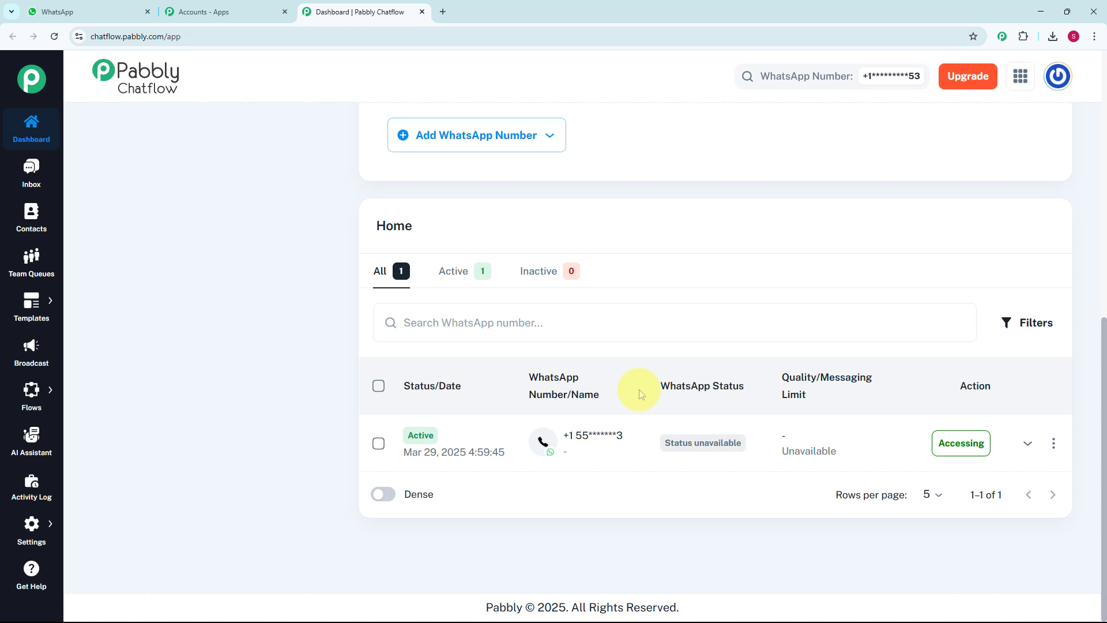
scroll(639, 390, "up", 8)
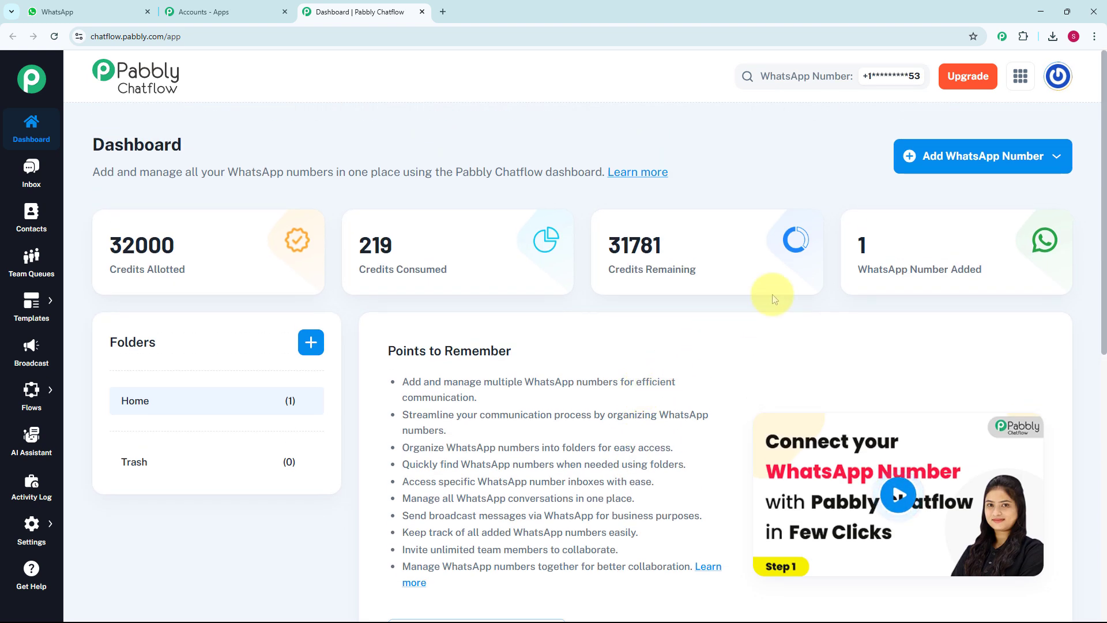
left_click(957, 166)
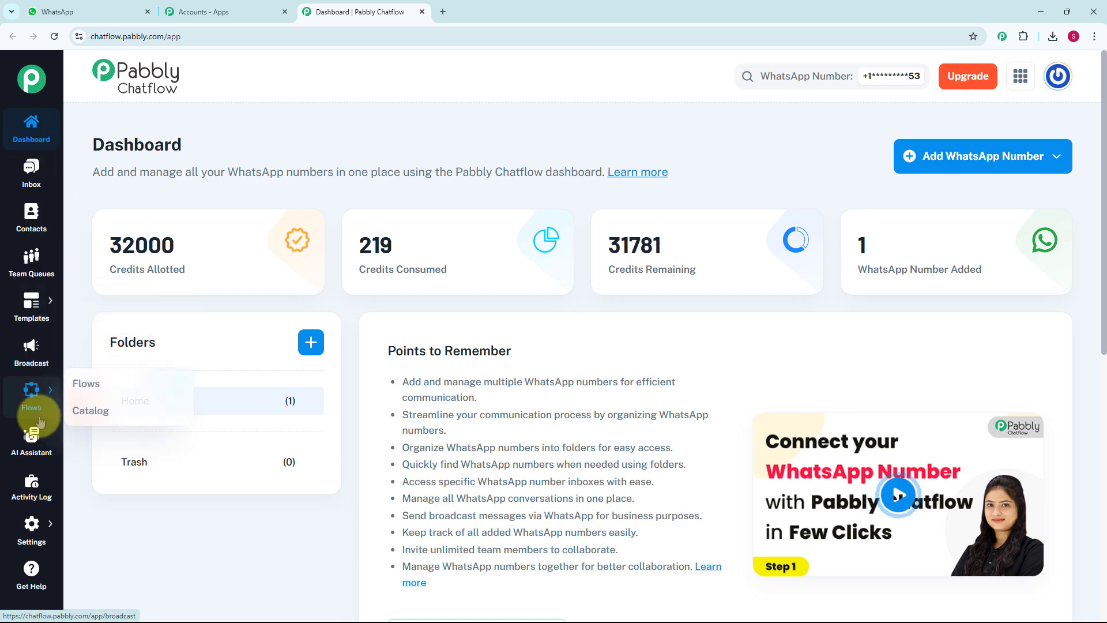
mouse_move(25, 397)
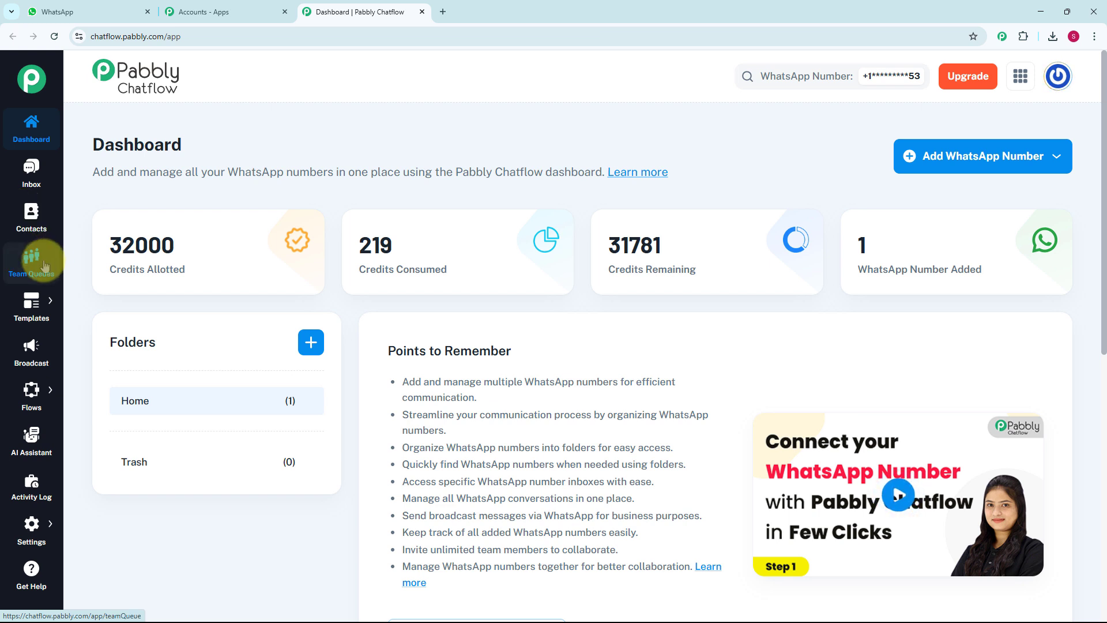
mouse_move(32, 312)
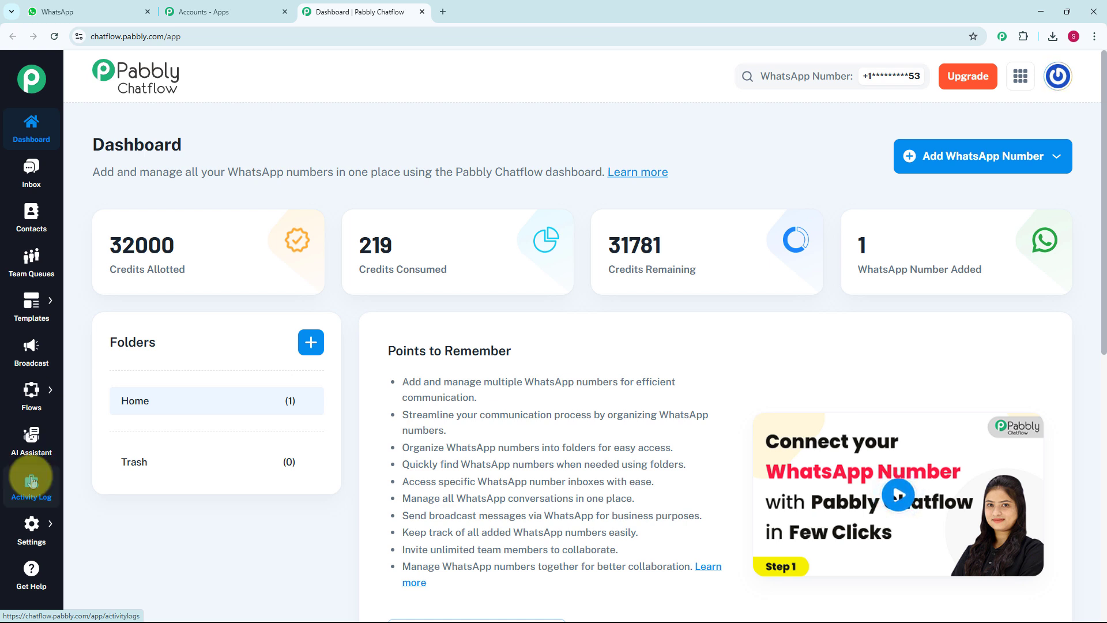
mouse_move(35, 532)
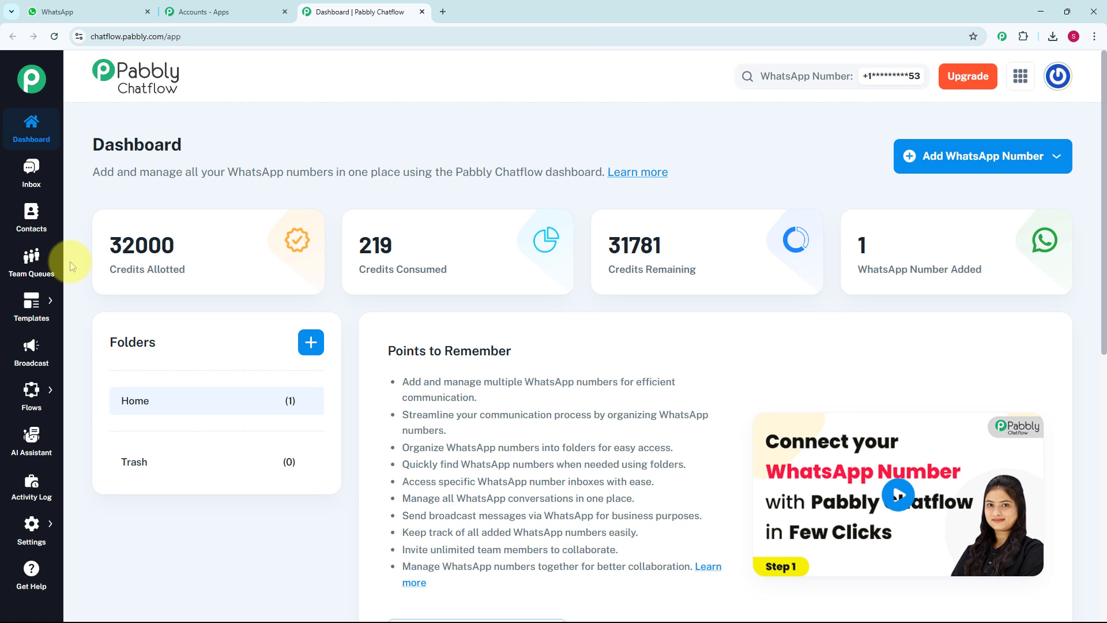
Go to Flows in the sidebar and add a new untitled flow
mouse_move(46, 402)
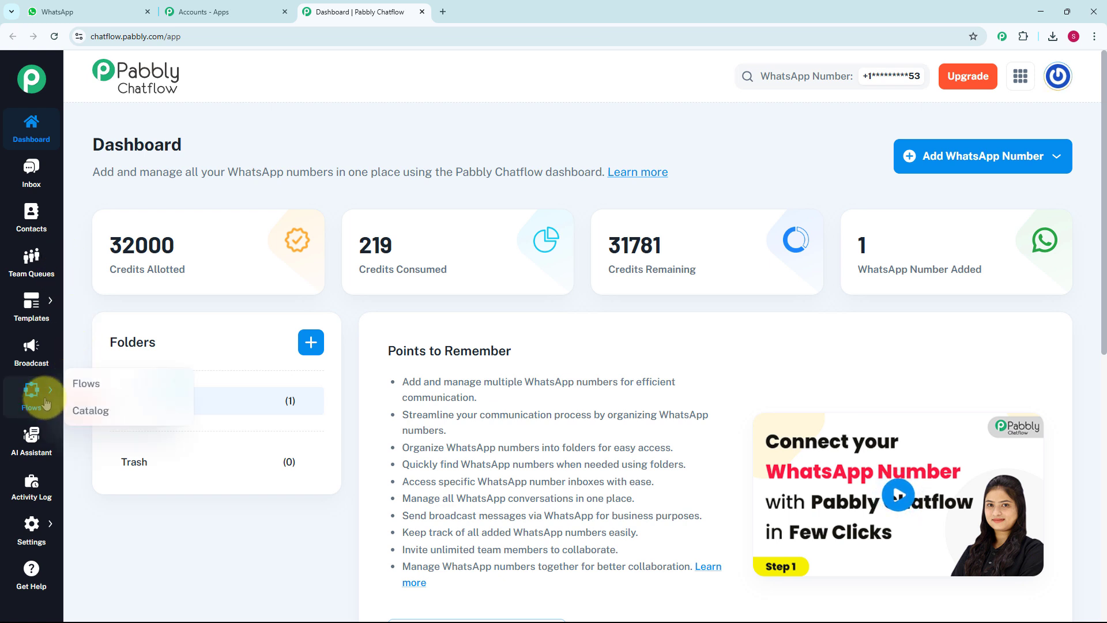
left_click(100, 380)
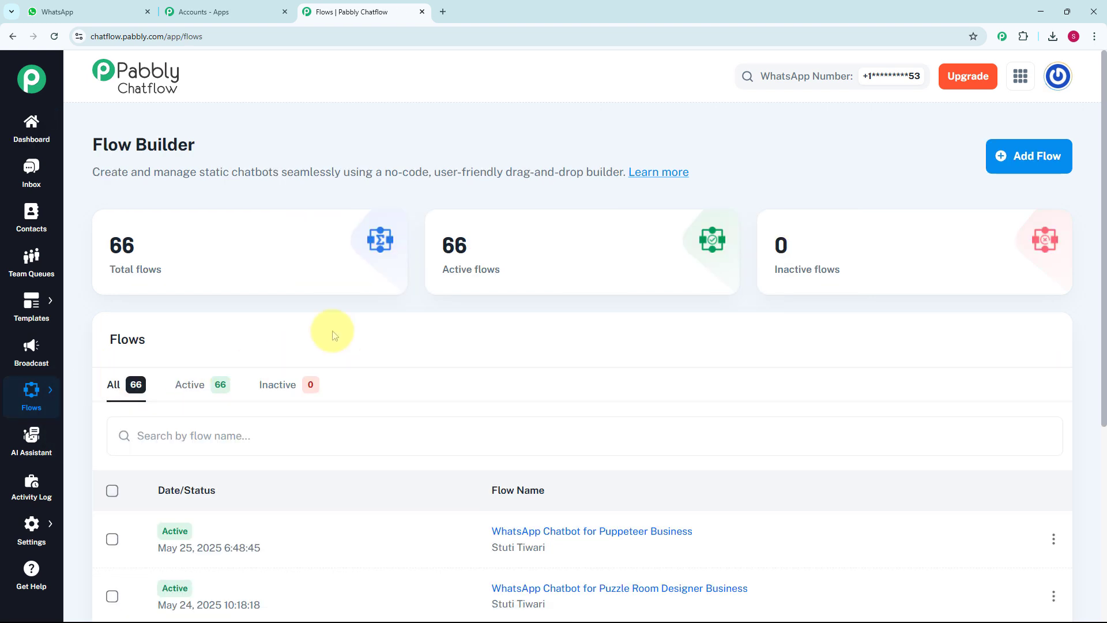
scroll(486, 463, "down", 5)
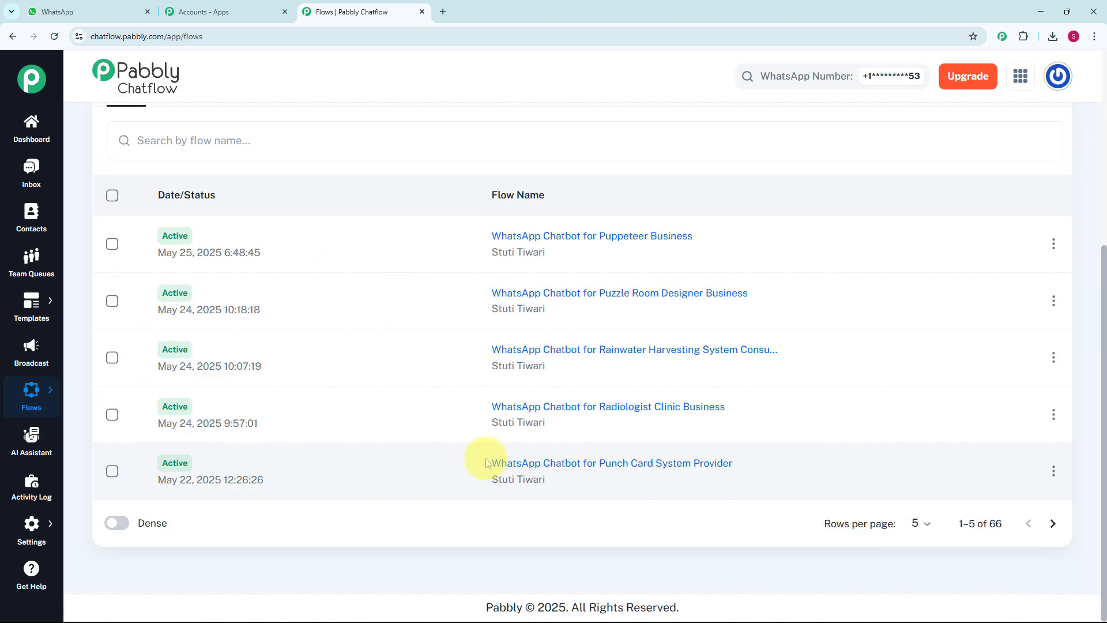
scroll(486, 461, "up", 5)
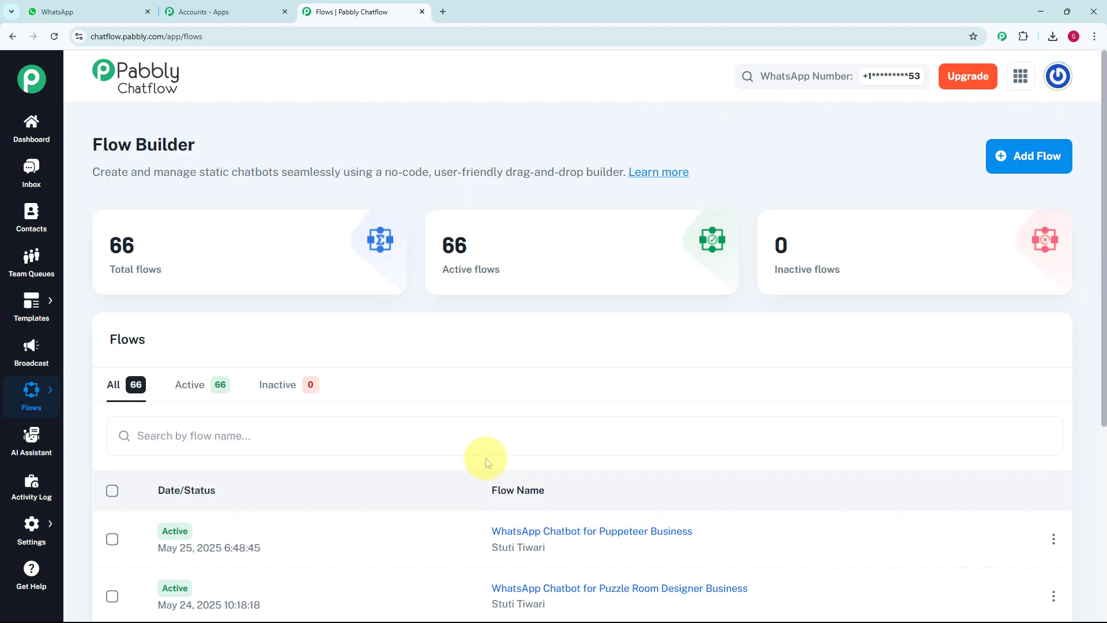
left_click(1032, 157)
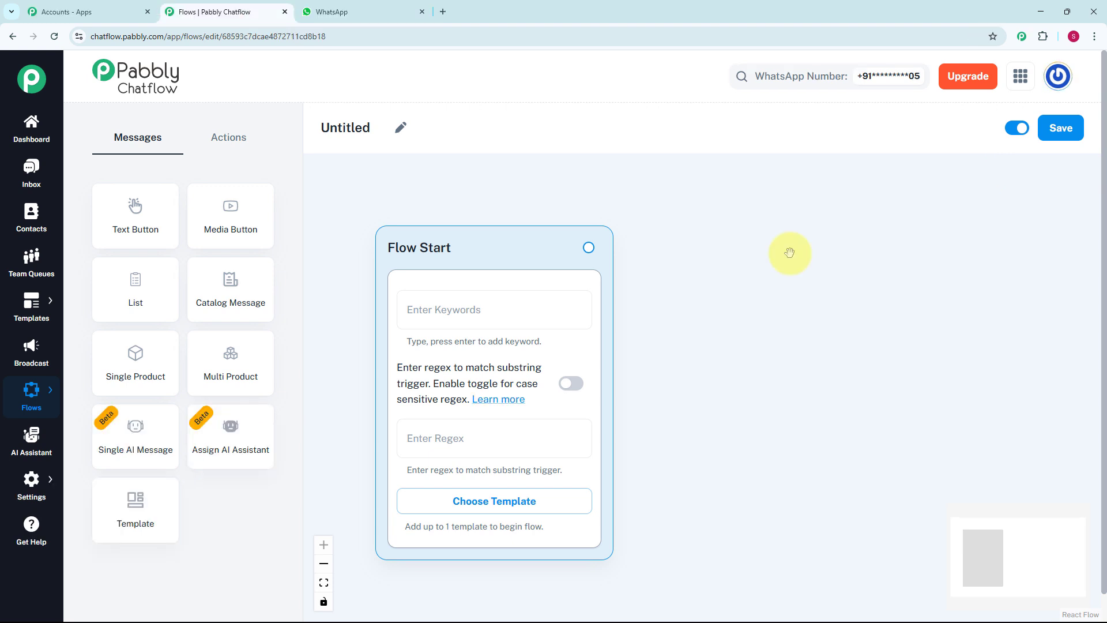
Rename the flow 'WhatsApp Chatbot for Life Insurance Agency Business' and set start regex [\s\S]+
left_click(397, 128)
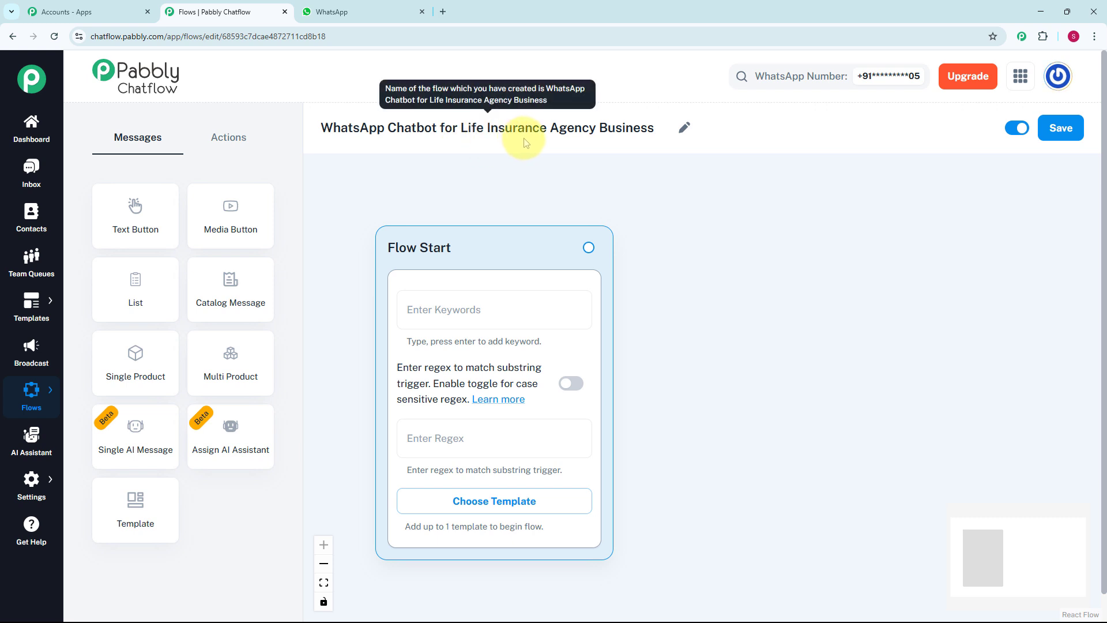
left_click(420, 309)
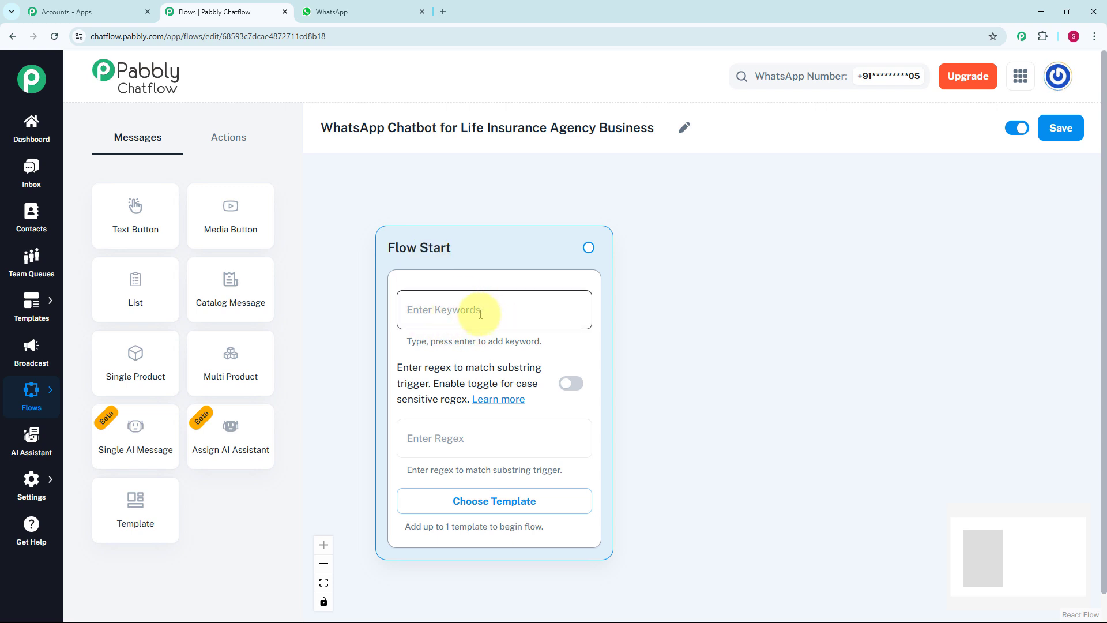
left_click(462, 439)
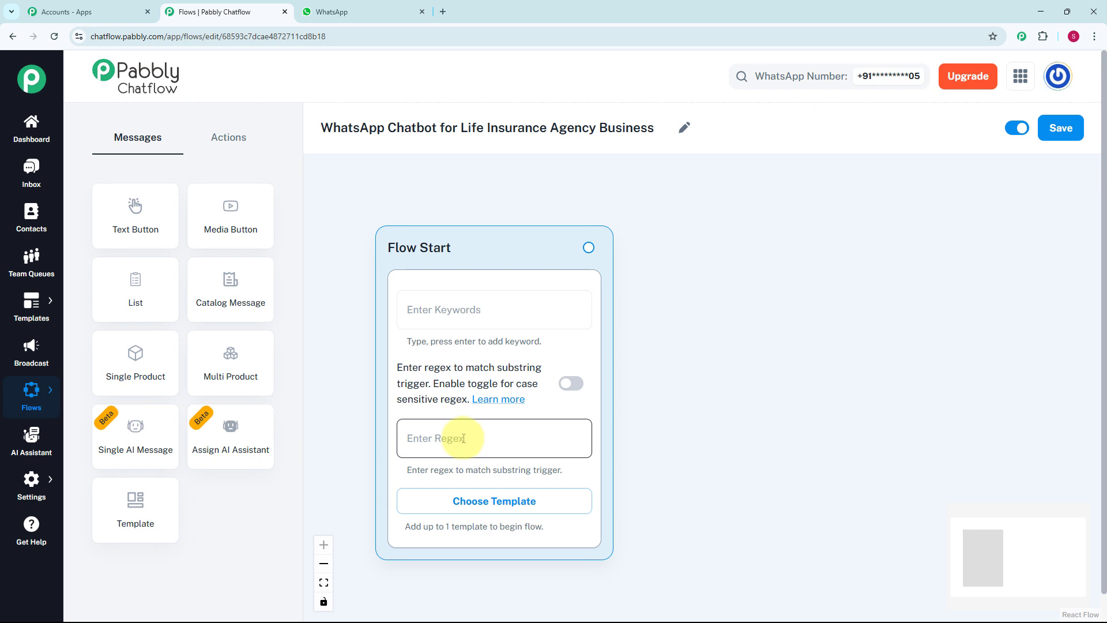
type("[\\s\\S]+")
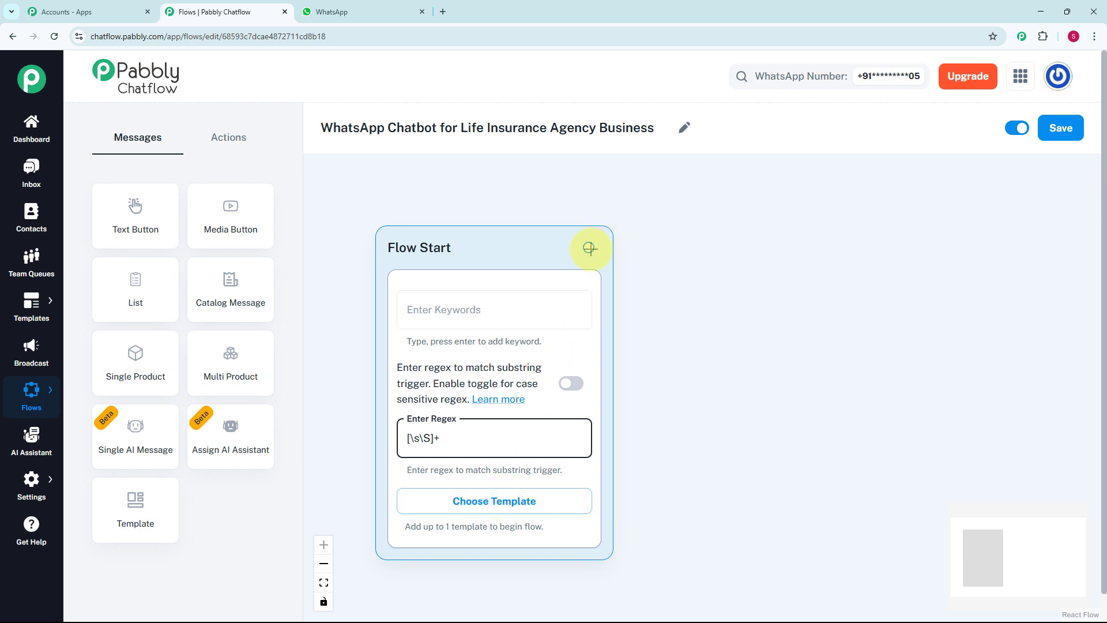
left_click(611, 231)
left_click_drag(589, 248, 701, 323)
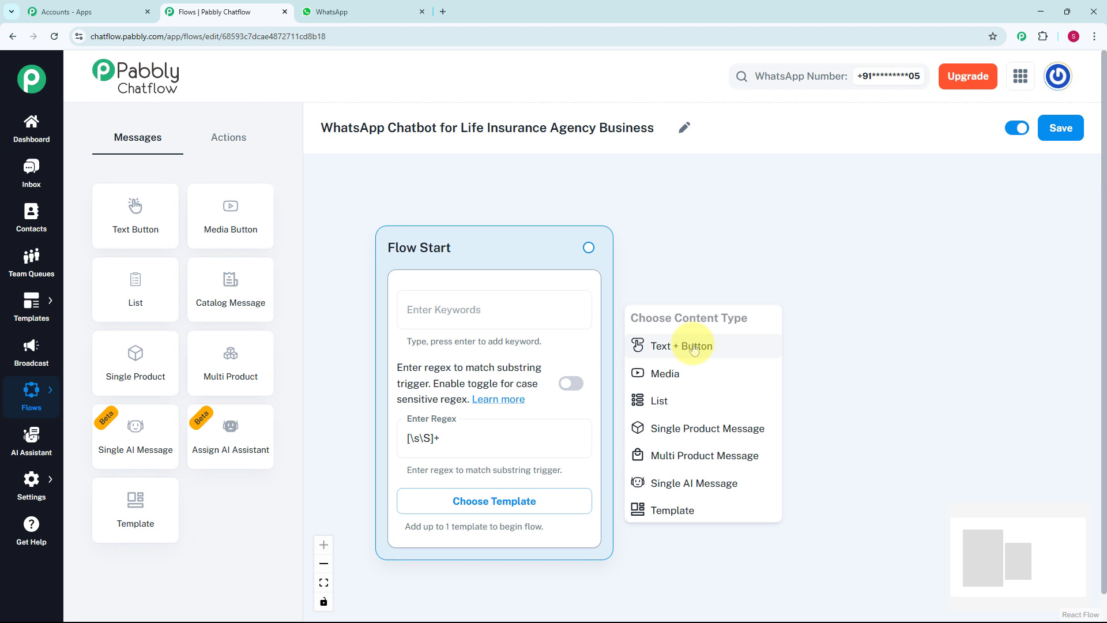
Add a Text + Button message after Flow Start holding the XYZ welcome text
left_click(694, 347)
left_click_drag(710, 329, 724, 291)
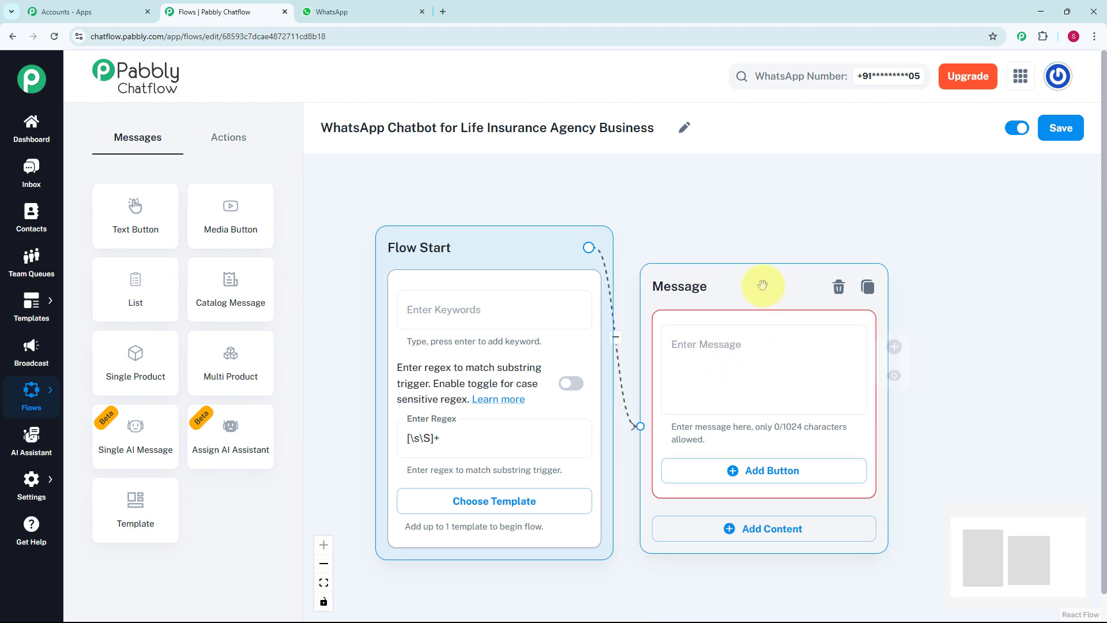
scroll(750, 226, "down", 2)
left_click_drag(820, 230, 710, 222)
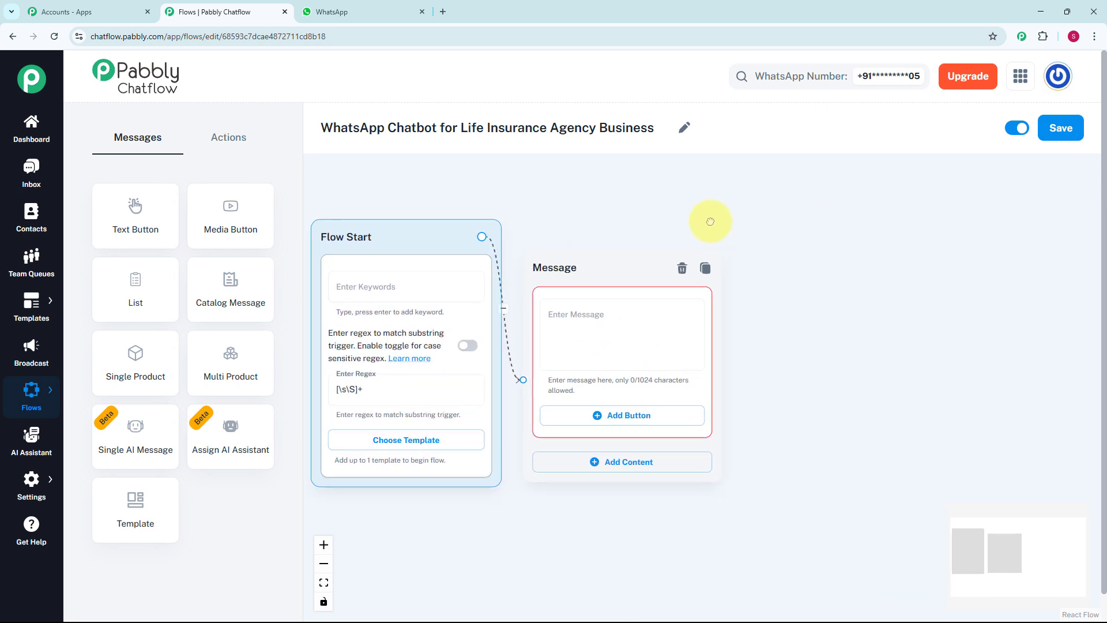
scroll(617, 267, "up", 1)
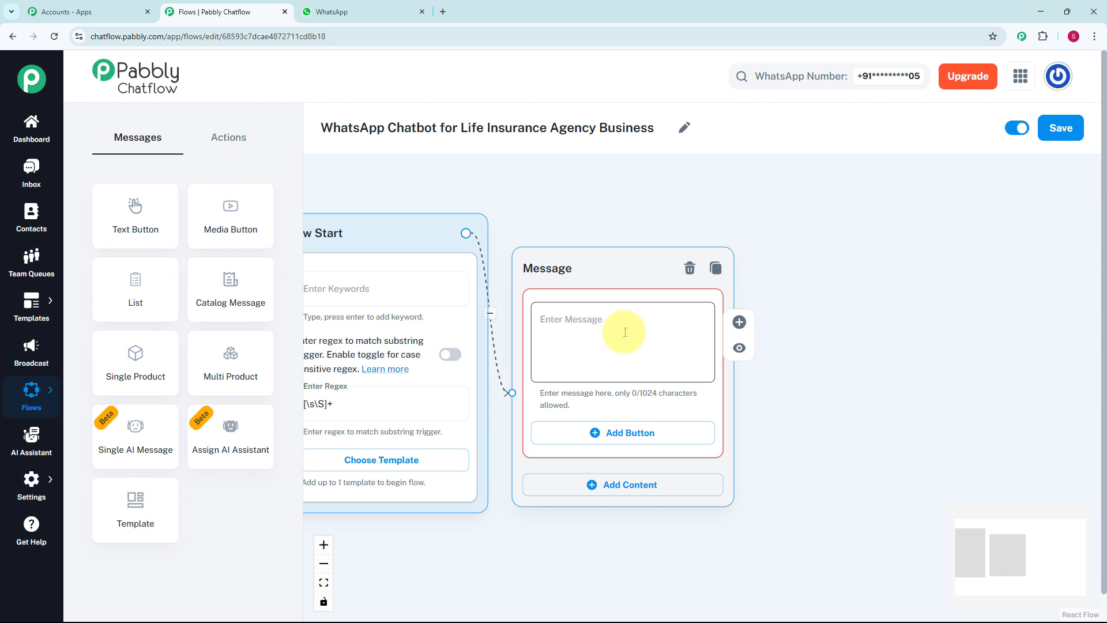
left_click(626, 332)
type("*Hi 👋, welcome to XYZ – your trusted Life Insurance Partner.*  I can help you with:")
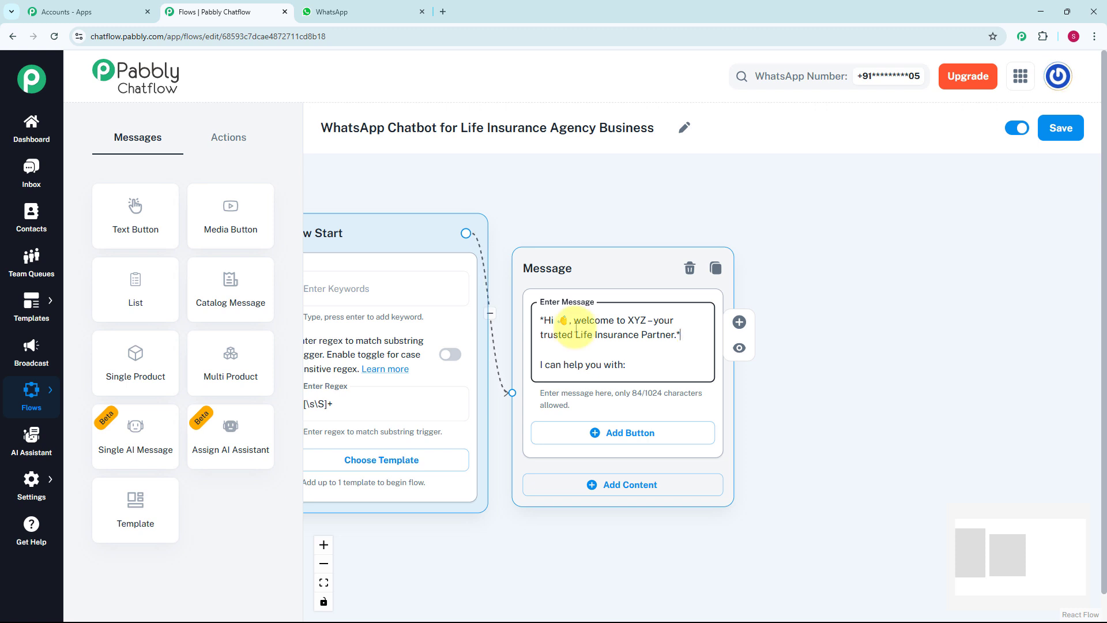
Add reply buttons Explore Plans, Book Consultation and Talk to Our Team to the welcome message
left_click(622, 439)
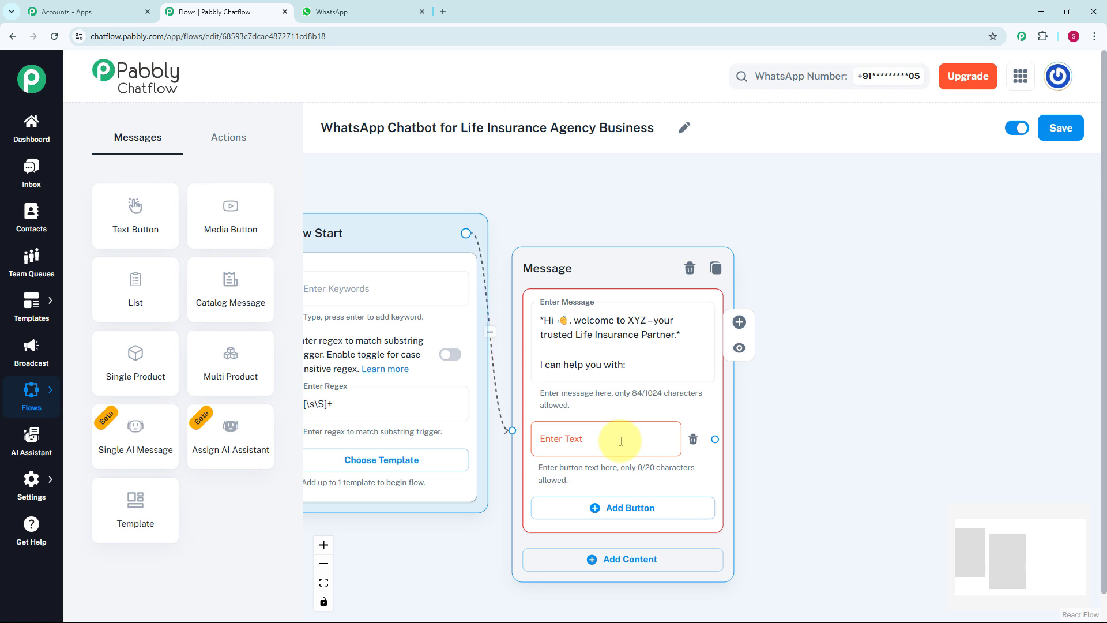
left_click(622, 441)
type("1️⃣ Explore Plans")
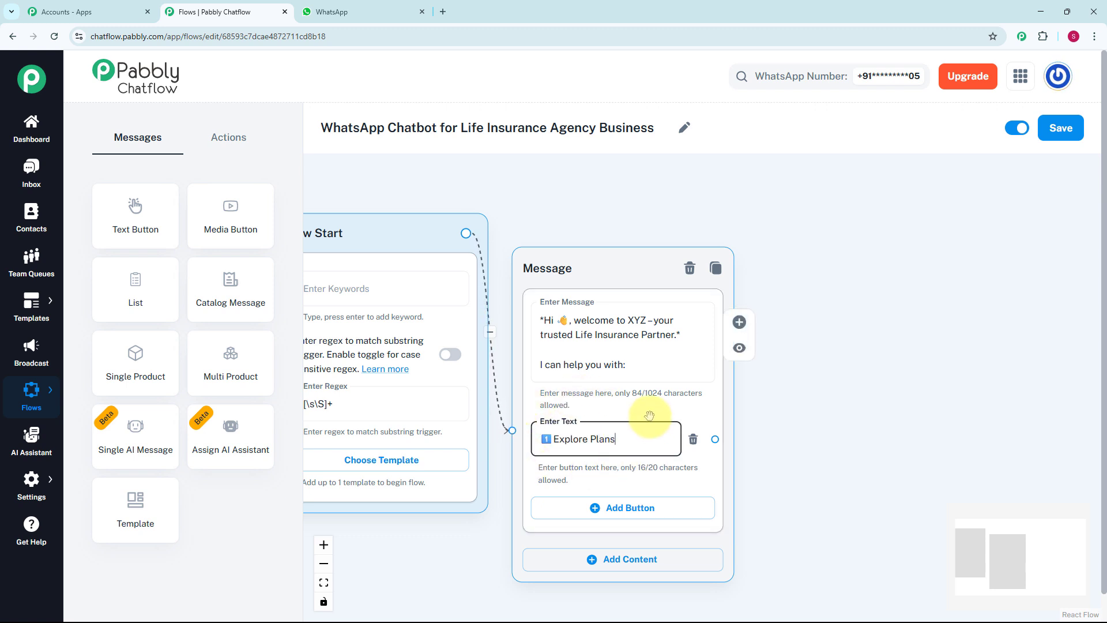
left_click_drag(598, 266, 610, 219)
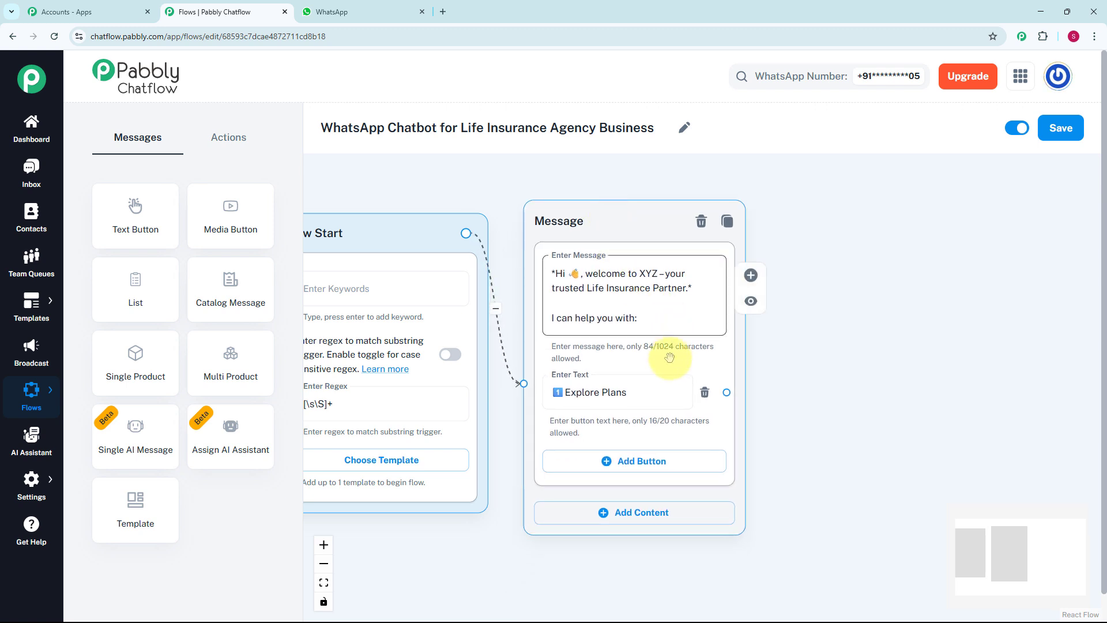
left_click(644, 465)
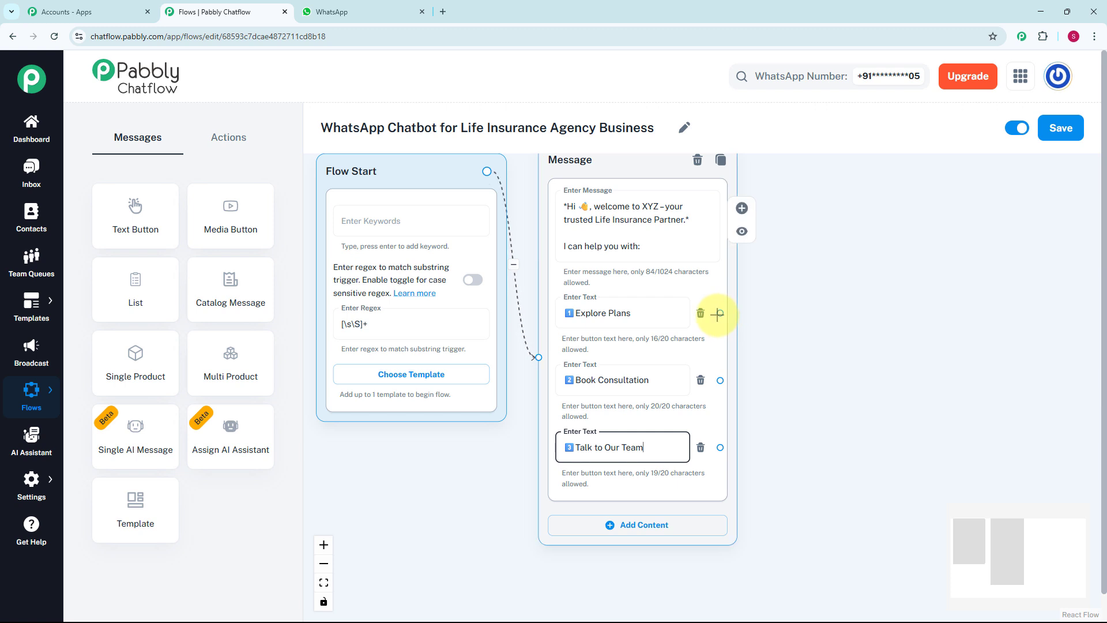
left_click_drag(719, 315, 743, 236)
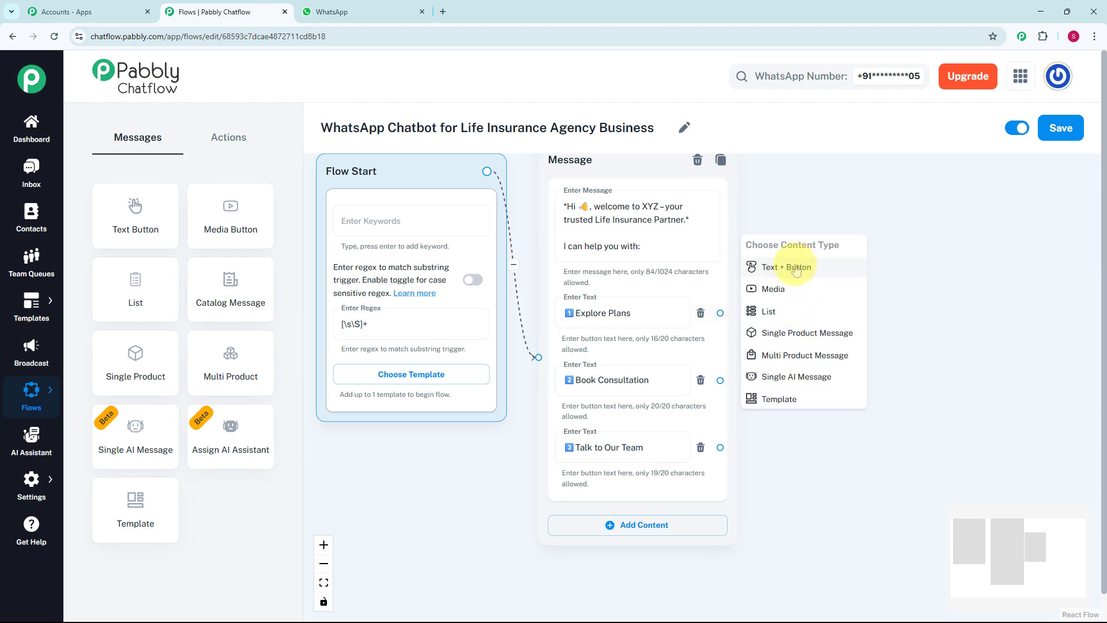
Add a Text + Button message listing the plans, starting with Term Life Insurance
left_click(796, 268)
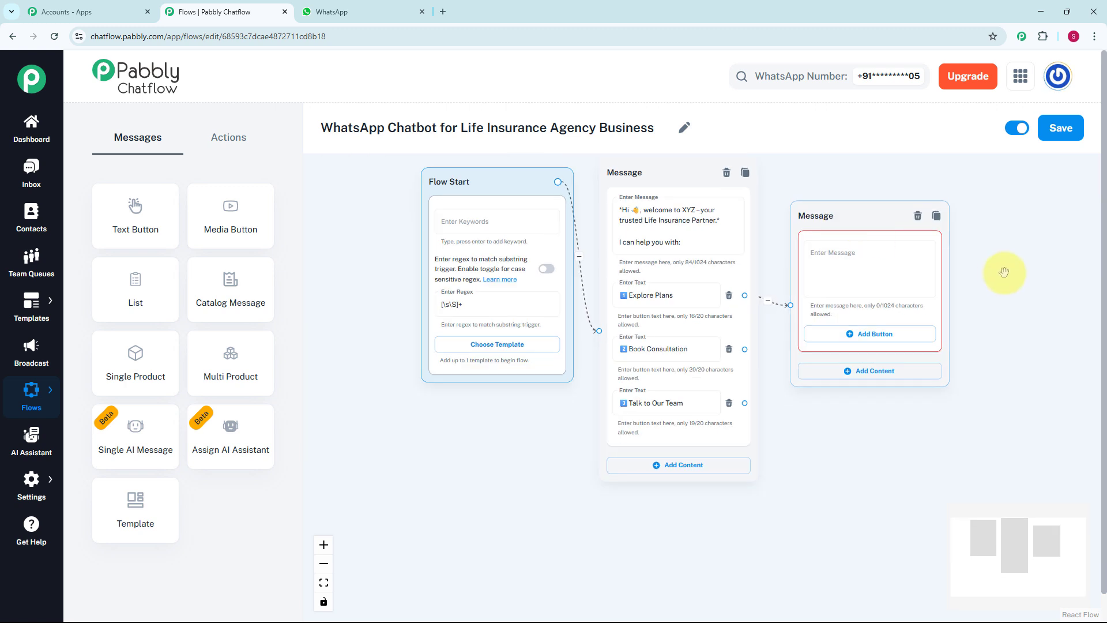
left_click(735, 261)
key("ctrl+v")
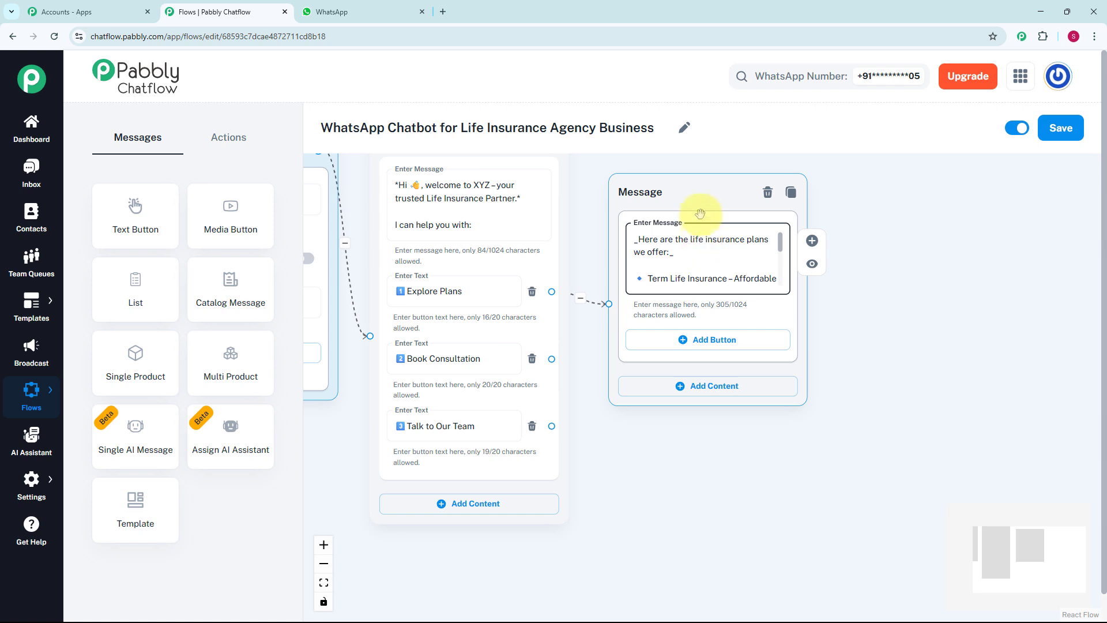
left_click_drag(700, 214, 710, 173)
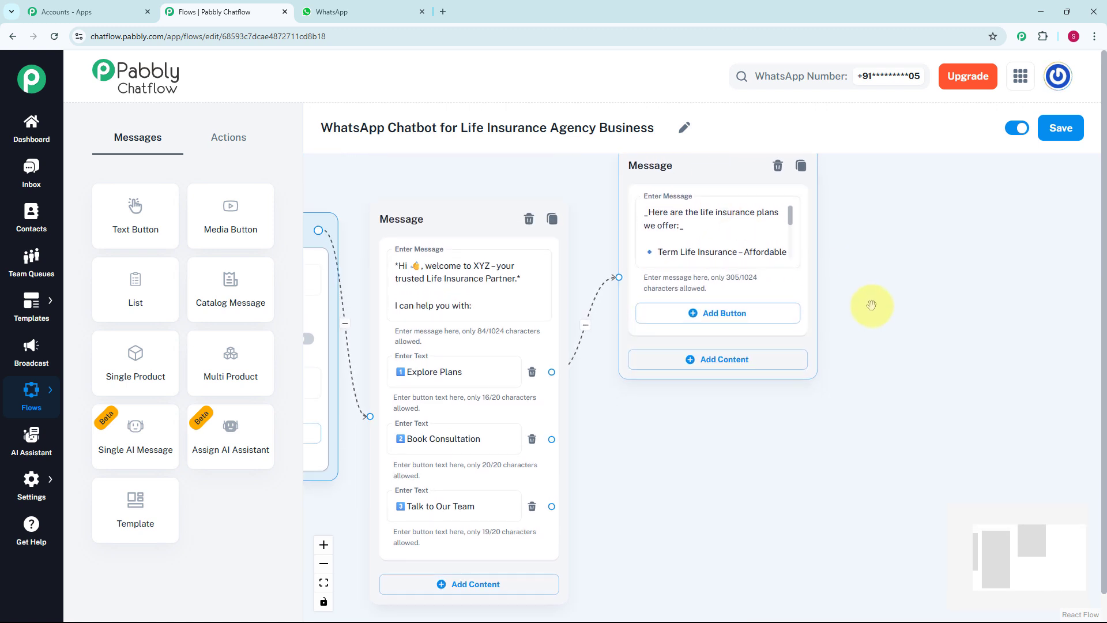
left_click_drag(871, 305, 853, 230)
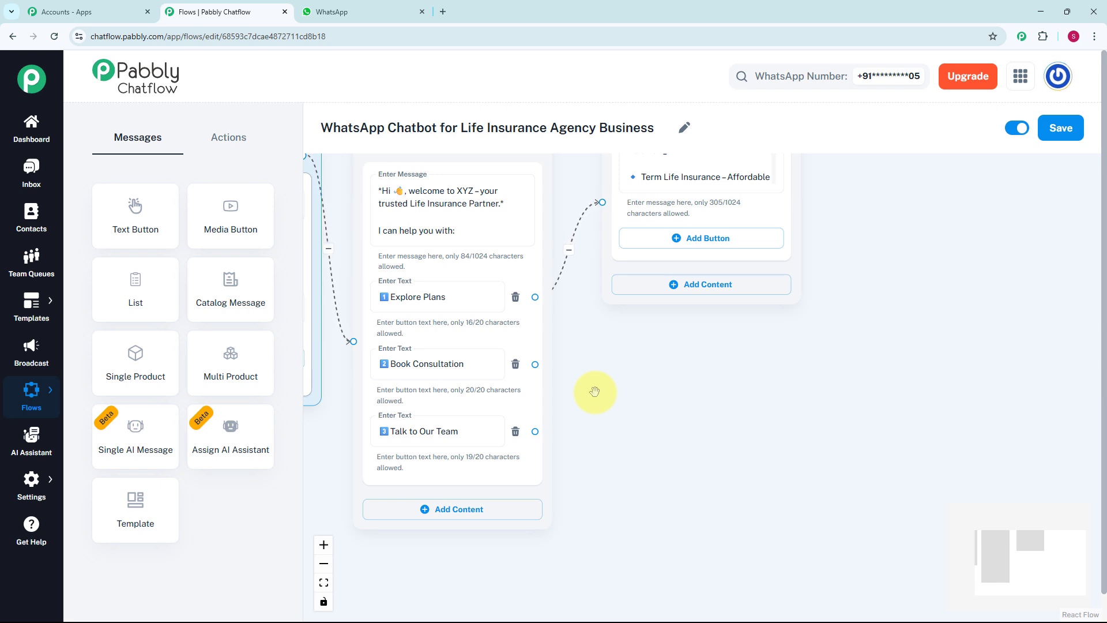
Connect a new Ask Question node to Book Consultation asking for the preferred call date
left_click(228, 137)
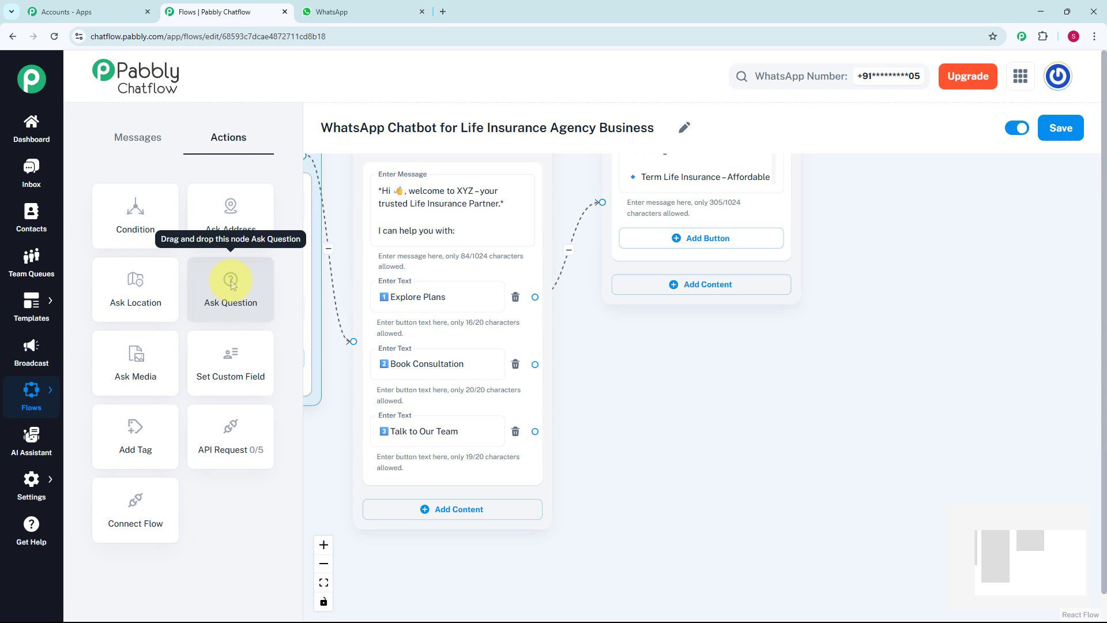
left_click_drag(231, 283, 707, 339)
scroll(851, 313, "down", 2)
left_click_drag(853, 312, 748, 258)
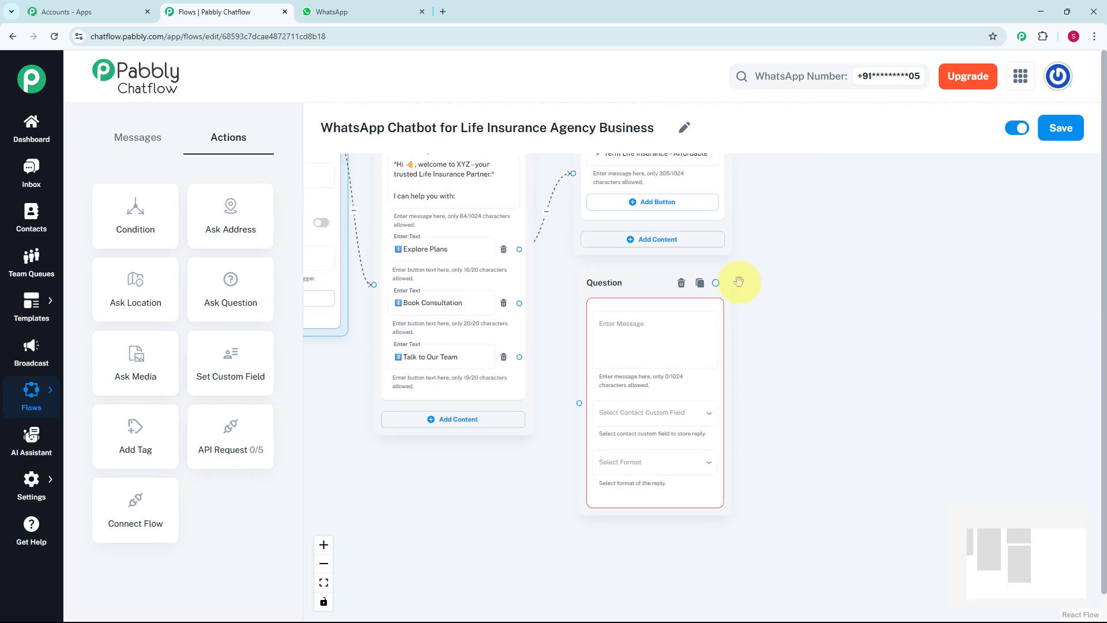
scroll(739, 282, "up", 1)
left_click_drag(494, 305, 562, 480)
left_click(613, 343)
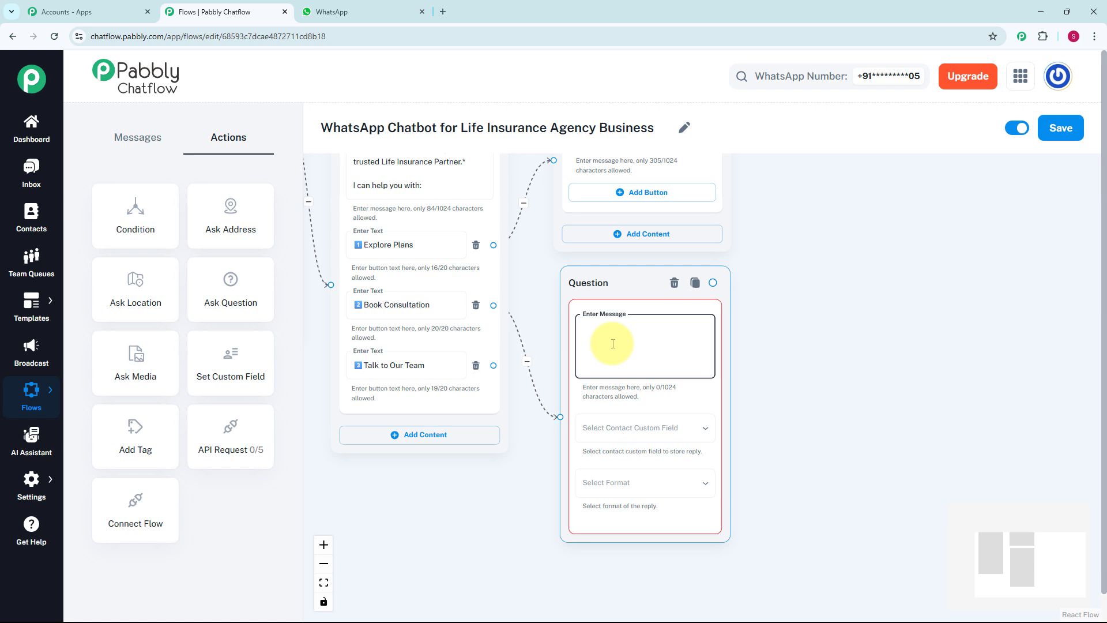
type("_We'd be happy to assist you!_  📅 Please share a *preferred date* for a call.")
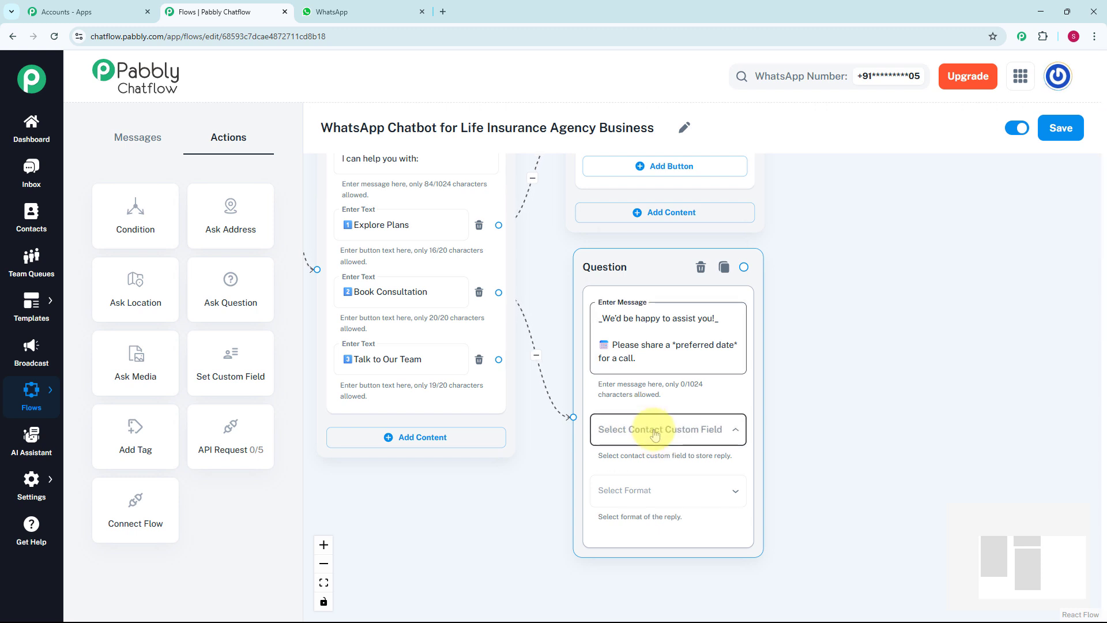
Store the question's reply in the Date custom field with Date format
left_click(653, 432)
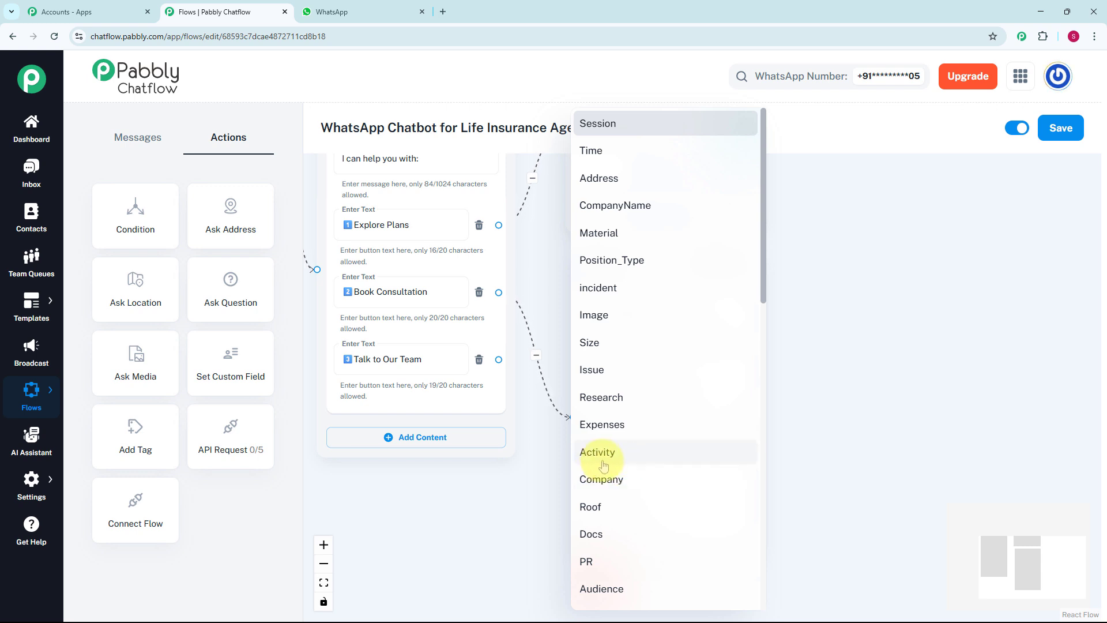
left_click(50, 484)
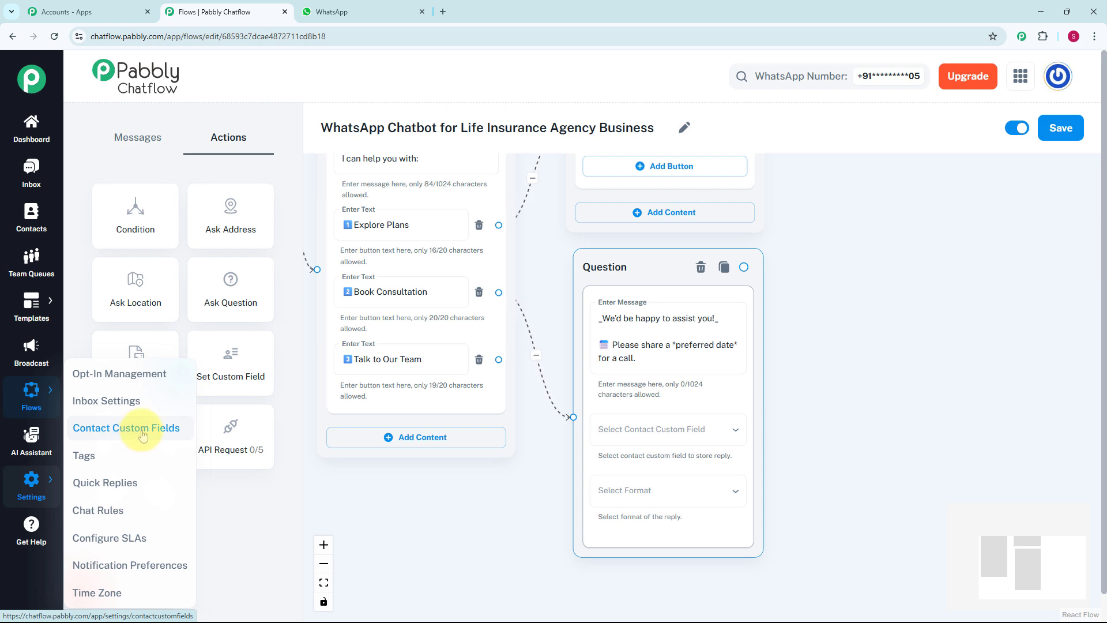
left_click(651, 429)
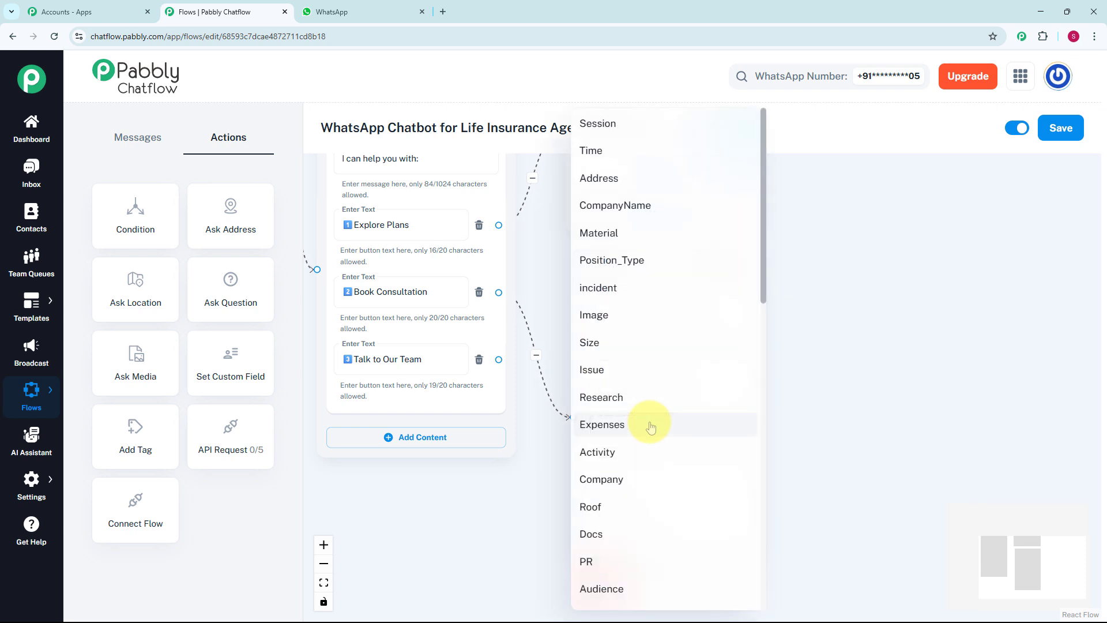
scroll(650, 427, "down", 9)
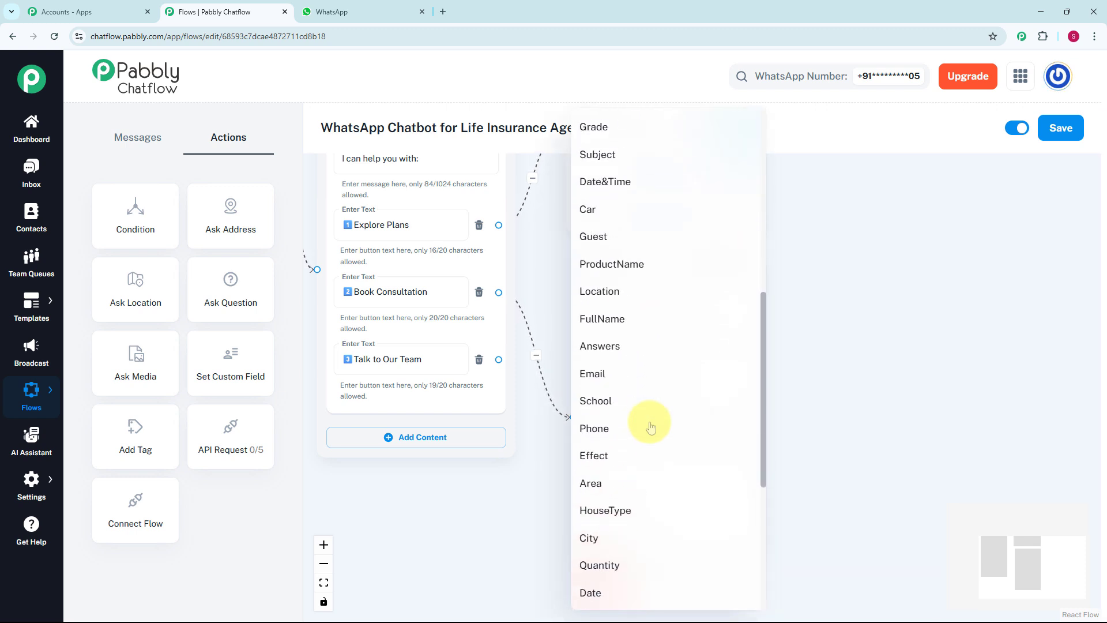
left_click(651, 428)
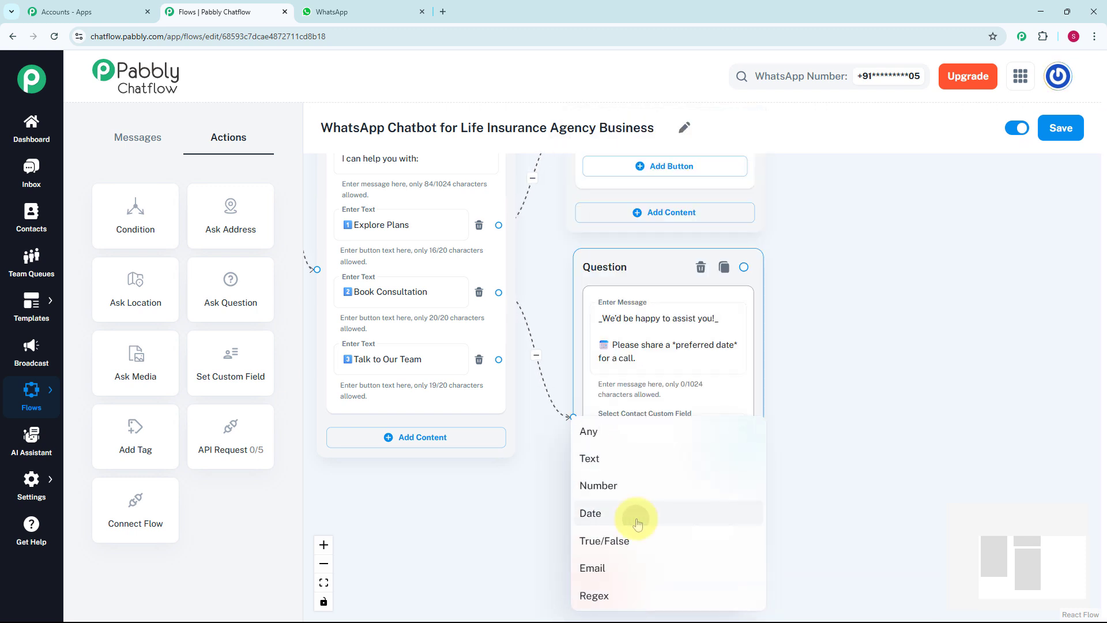
left_click(638, 519)
scroll(769, 460, "down", 3)
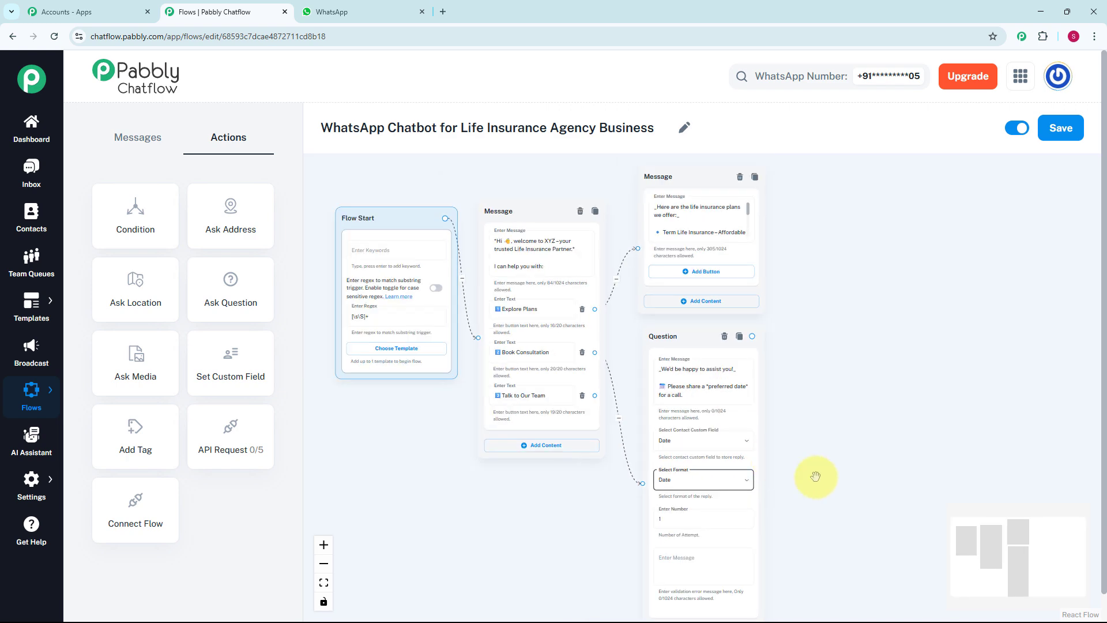
left_click_drag(808, 474, 655, 372)
scroll(607, 419, "up", 3)
Add a preferred-time question after the date question, saving replies to the Time field in Any format
left_click(564, 419)
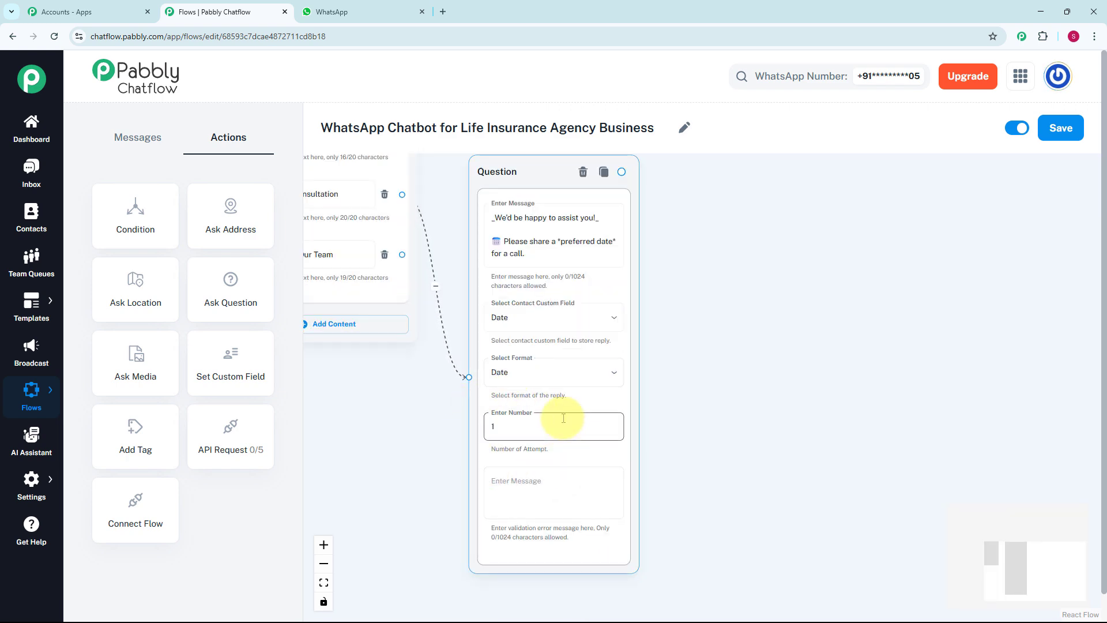
left_click(759, 440)
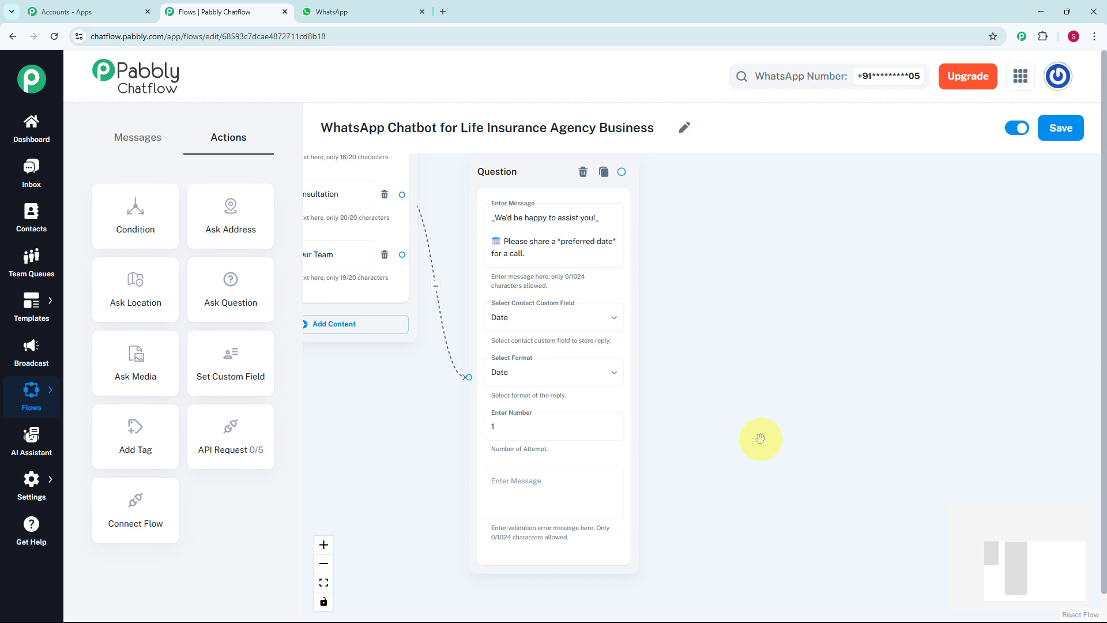
left_click_drag(759, 438, 749, 543)
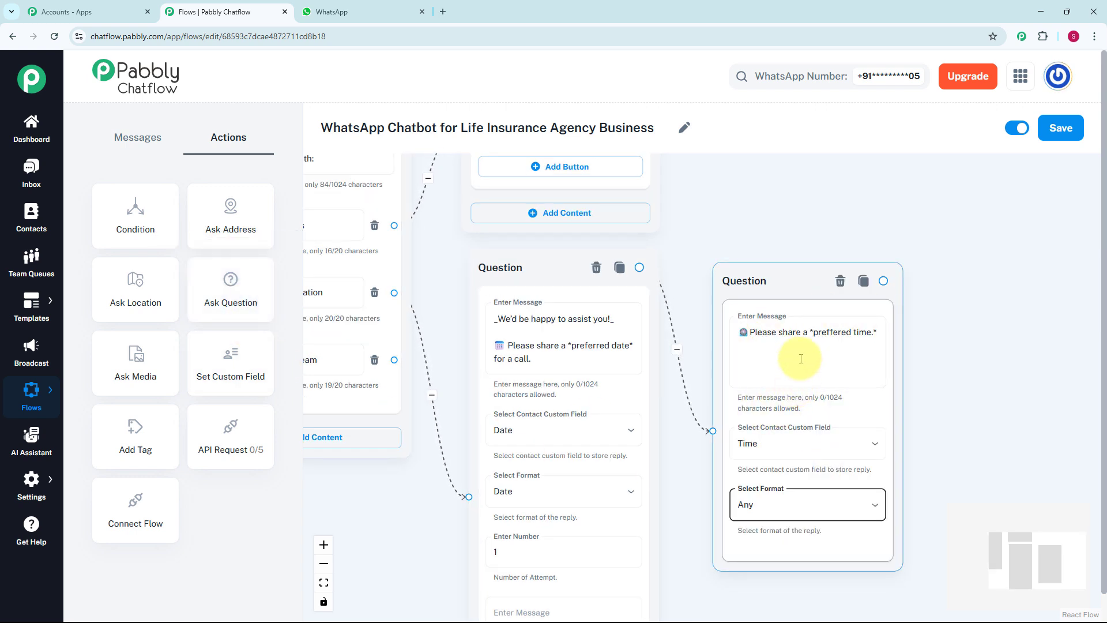
left_click(801, 357)
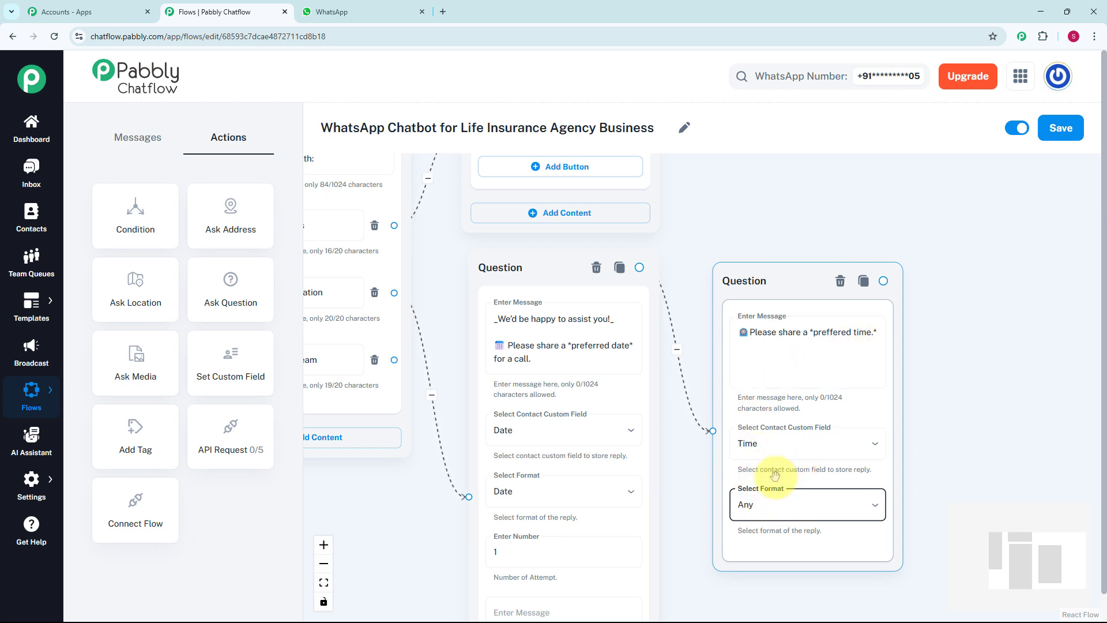
scroll(773, 480, "down", 5)
left_click_drag(916, 382, 789, 373)
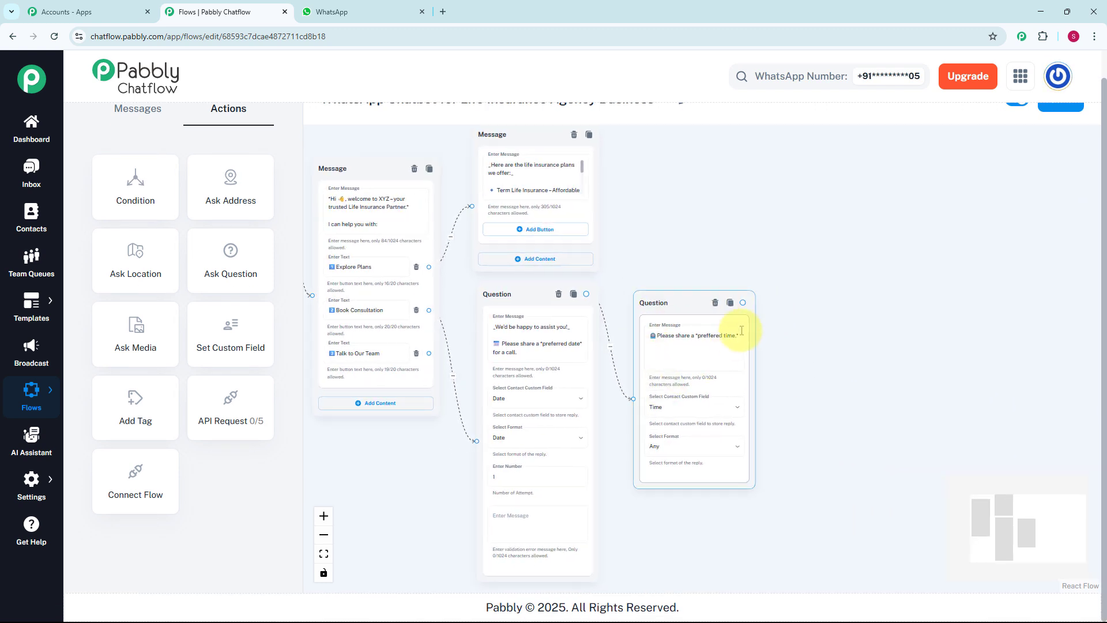
Add a Text + Button message after the time question with the pasted advisor thank-you text
left_click(743, 303)
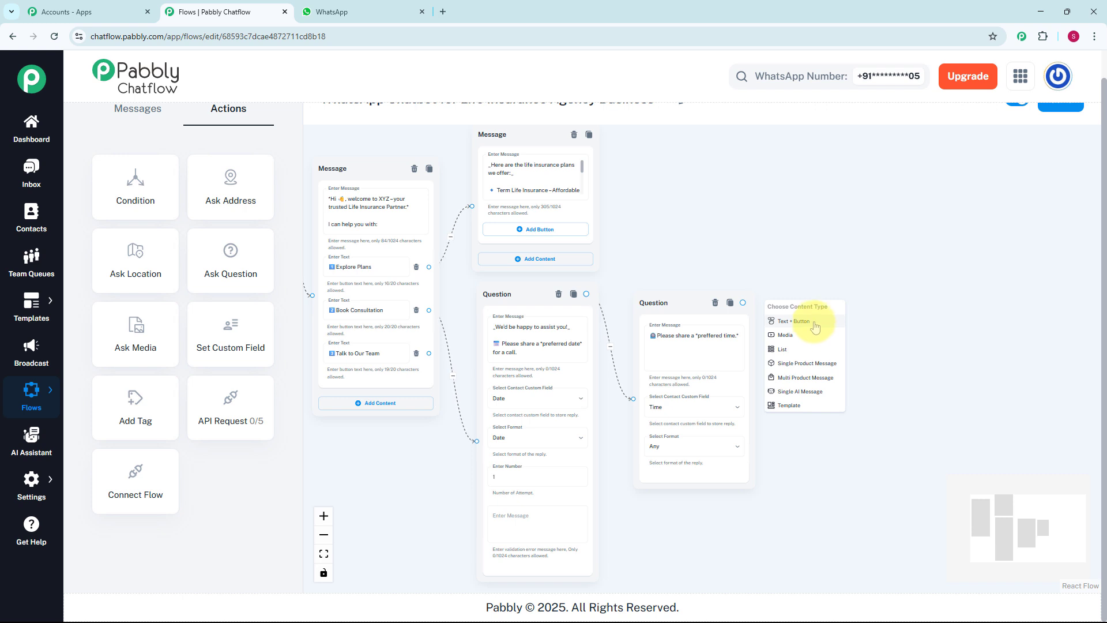
left_click(807, 322)
scroll(837, 347, "up", 2)
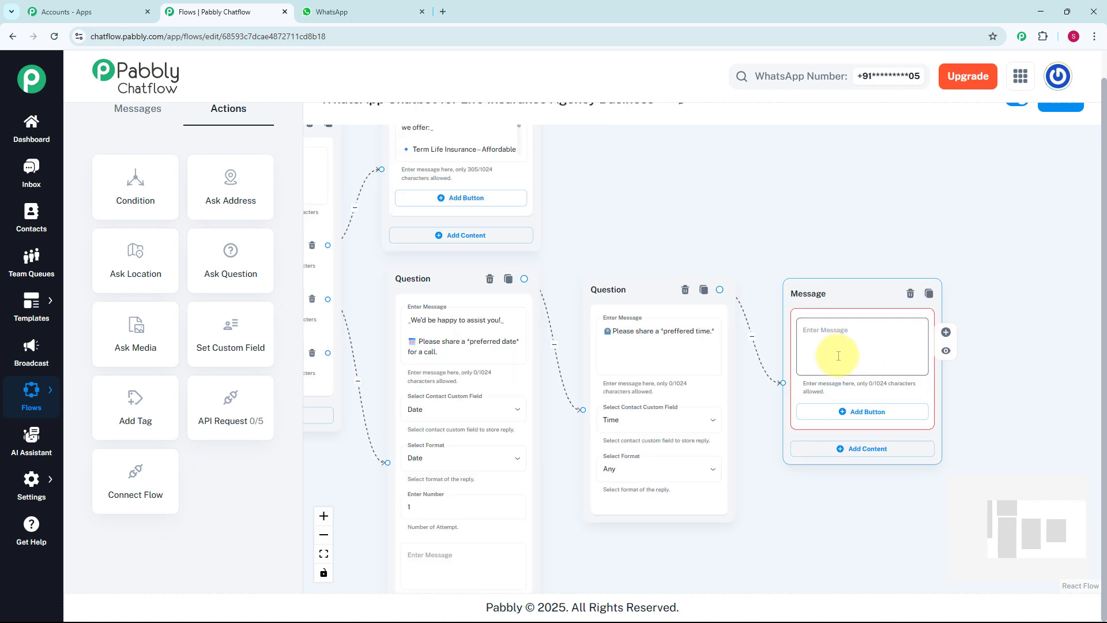
left_click(839, 356)
type("*Thanks* 🙌 Our advisor will reach out to you for a free consultation ☎")
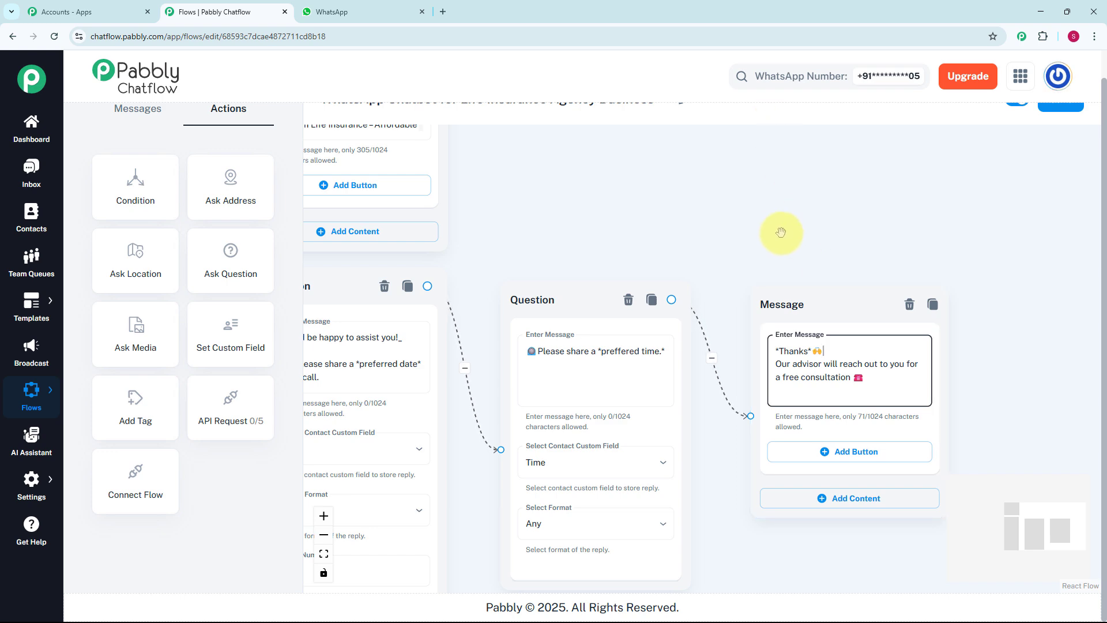
scroll(768, 231, "down", 3)
scroll(719, 231, "down", 2)
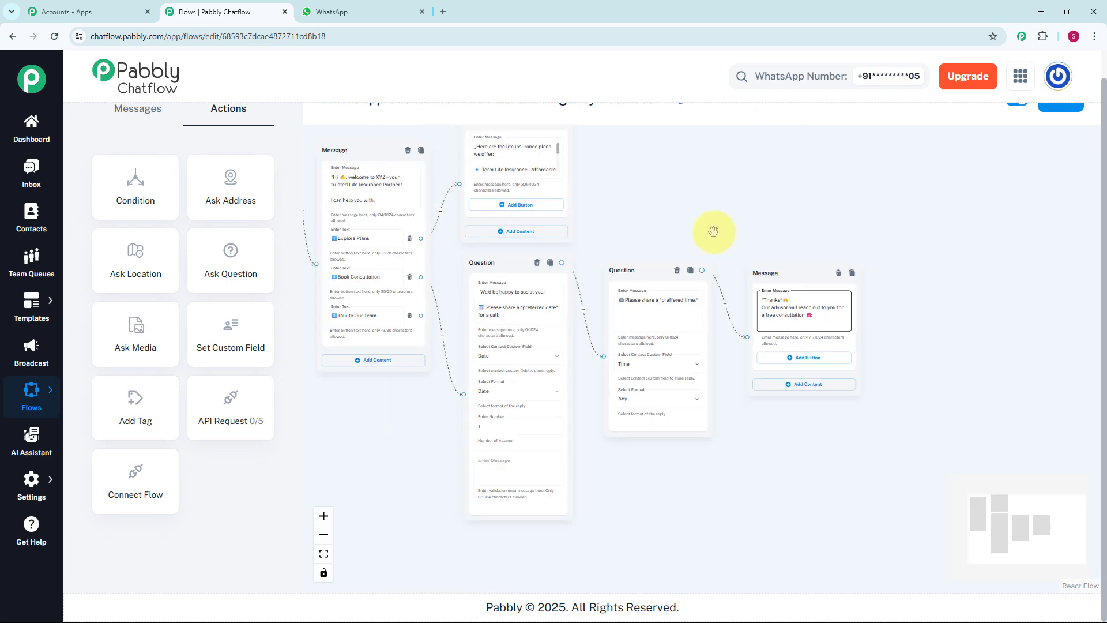
left_click_drag(715, 230, 791, 215)
scroll(721, 213, "up", 2)
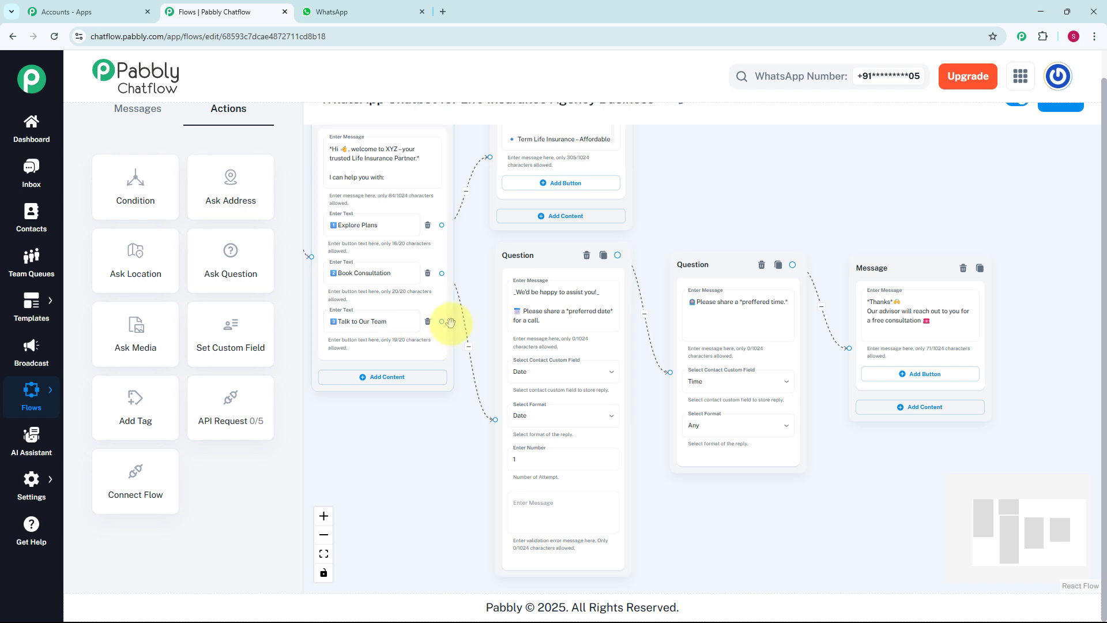
scroll(430, 321, "up", 1)
Connect a new message to Talk to Our Team containing the pasted support-hours contact details
left_click_drag(440, 321, 415, 485)
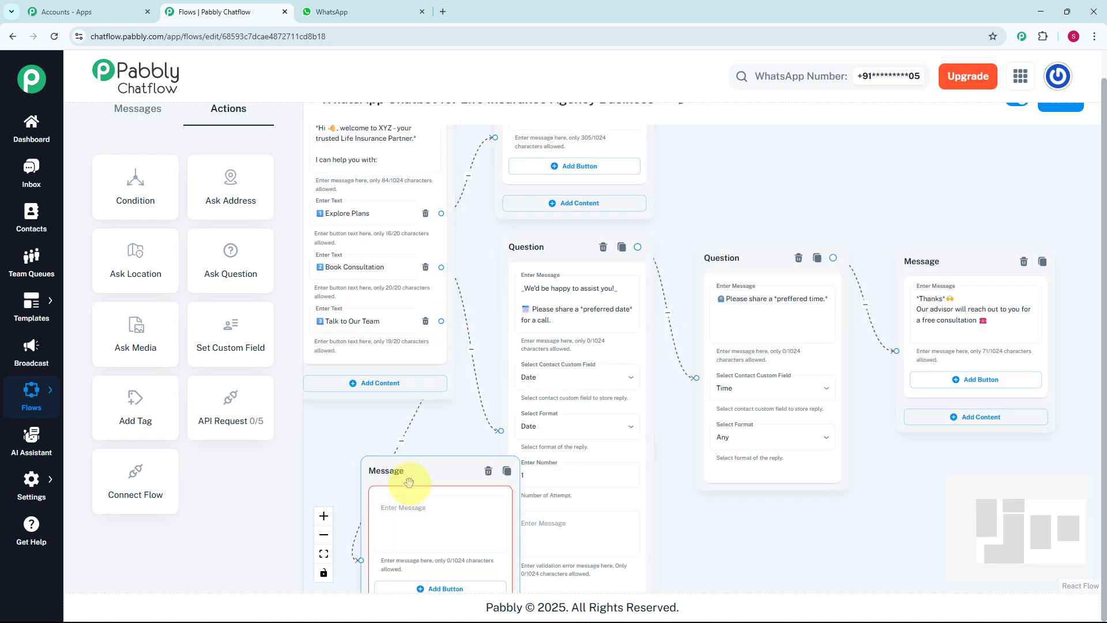
left_click_drag(440, 433, 491, 265)
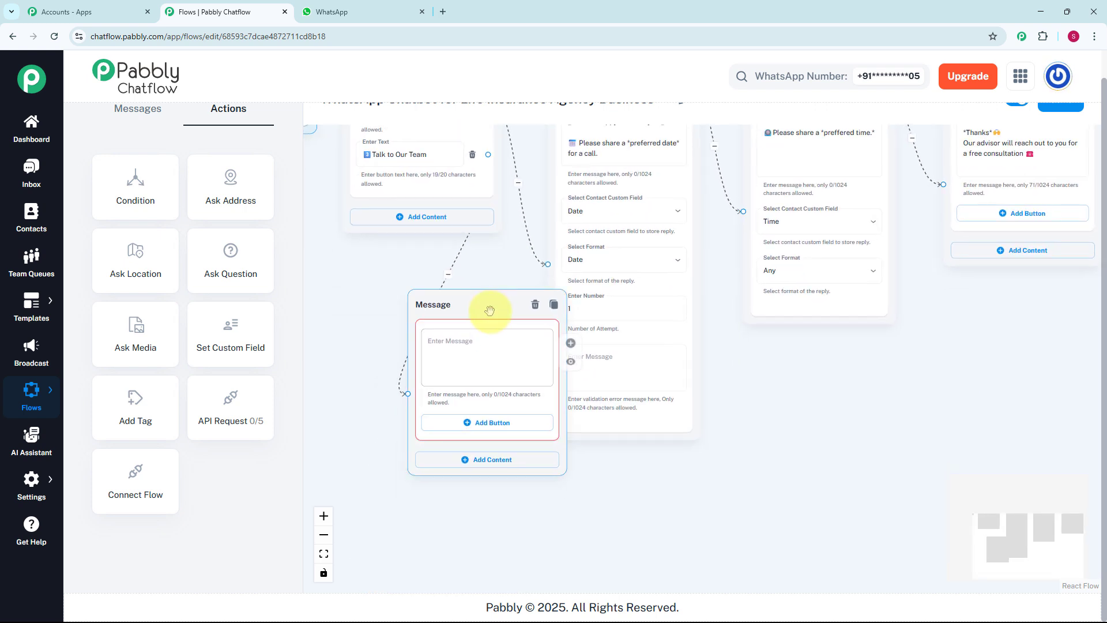
left_click_drag(490, 308, 638, 479)
left_click_drag(799, 486, 758, 428)
left_click(569, 385)
key("ctrl+v")
scroll(769, 374, "down", 2)
scroll(758, 428, "down", 3)
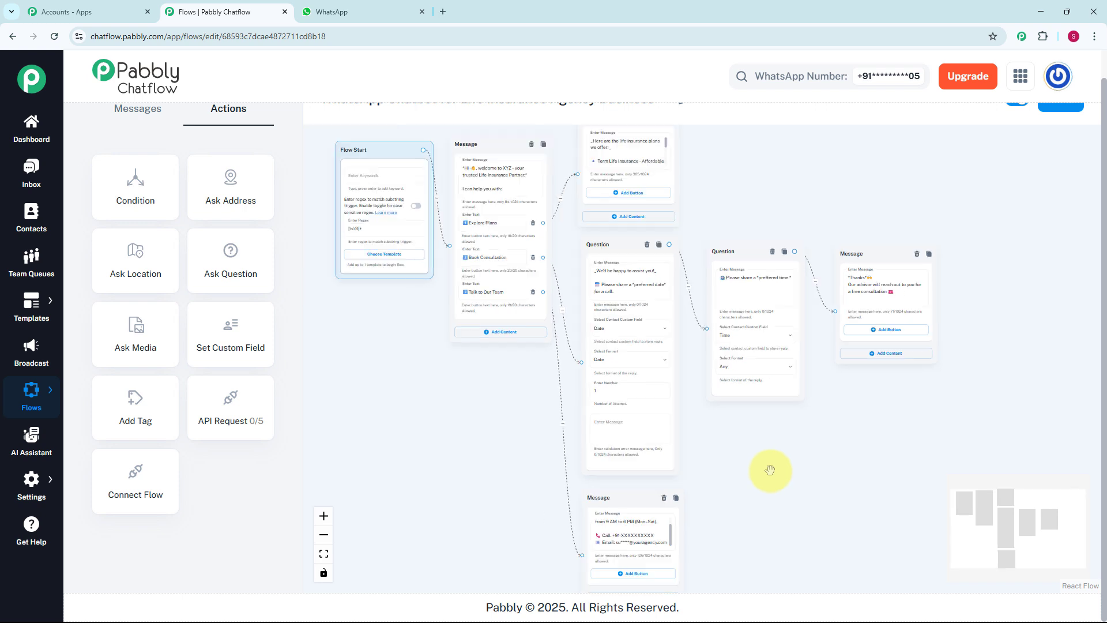
scroll(816, 120, "up", 1)
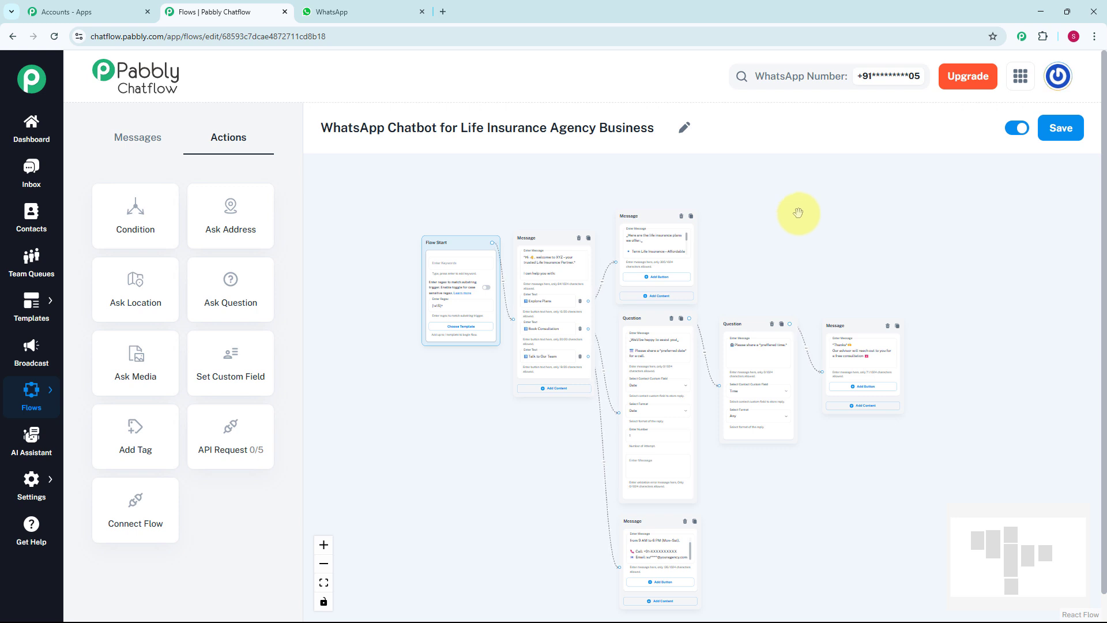
Save the life insurance chatbot flow so 'Flow updated successfully' appears
left_click(1062, 129)
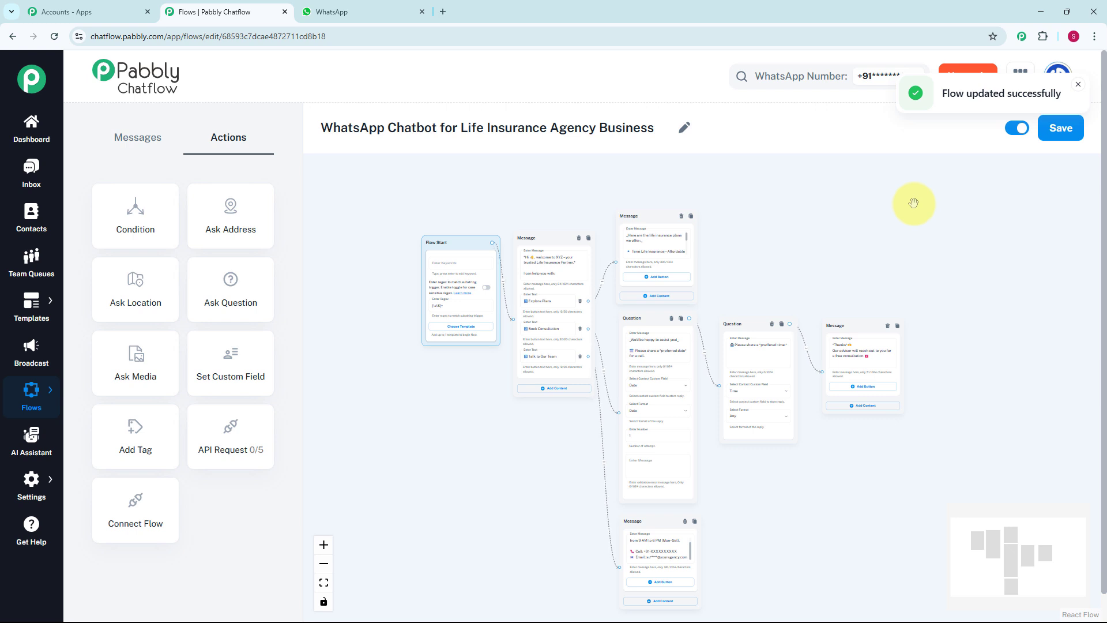
Open the test contact's Inbox conversation and review the bot's plan, date, time, thanks and support replies
left_click(31, 169)
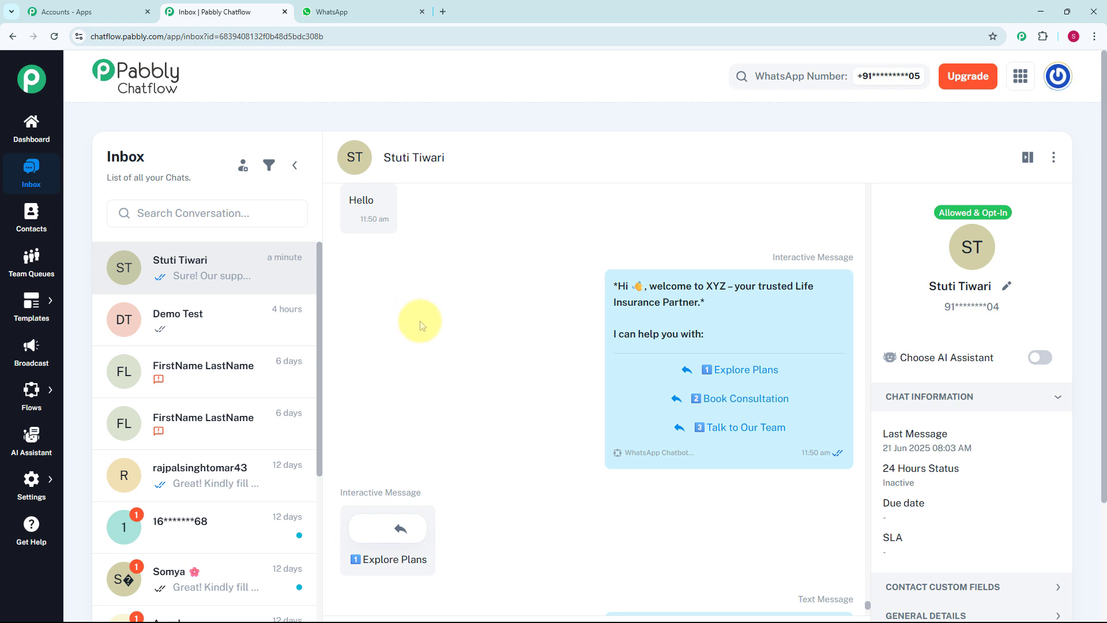
mouse_move(414, 224)
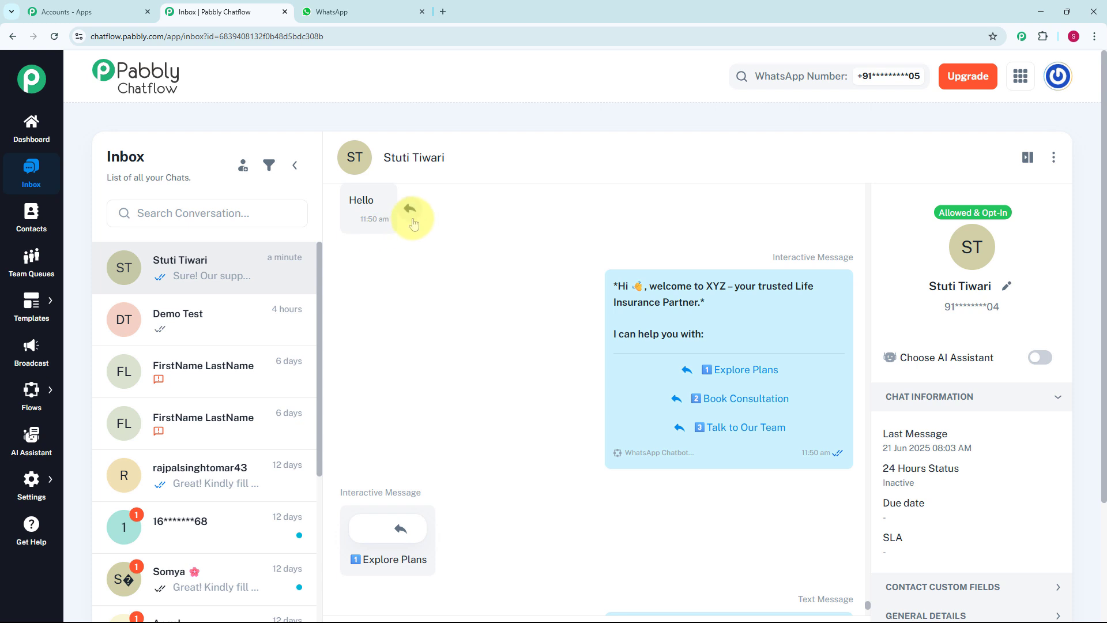
mouse_move(482, 371)
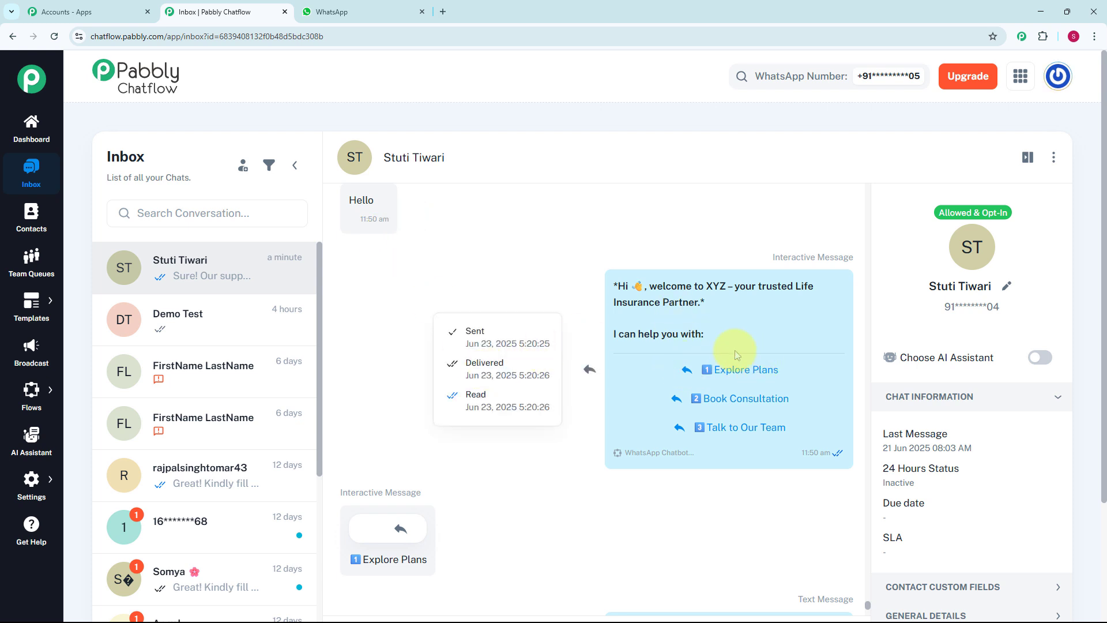
scroll(679, 408, "down", 3)
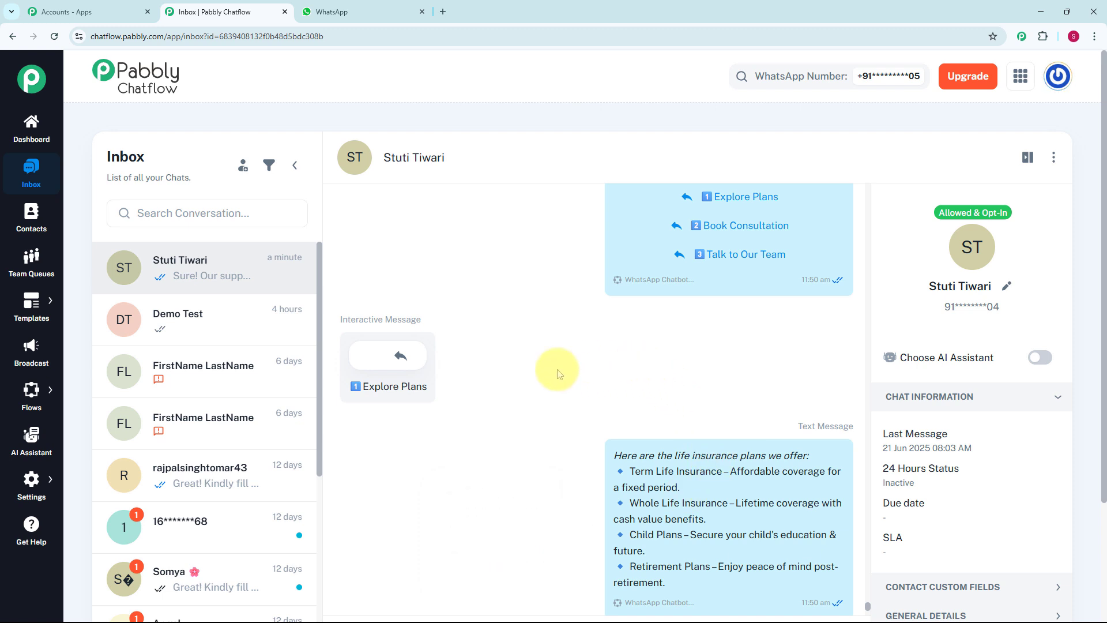
scroll(519, 372, "down", 1)
scroll(523, 375, "down", 3)
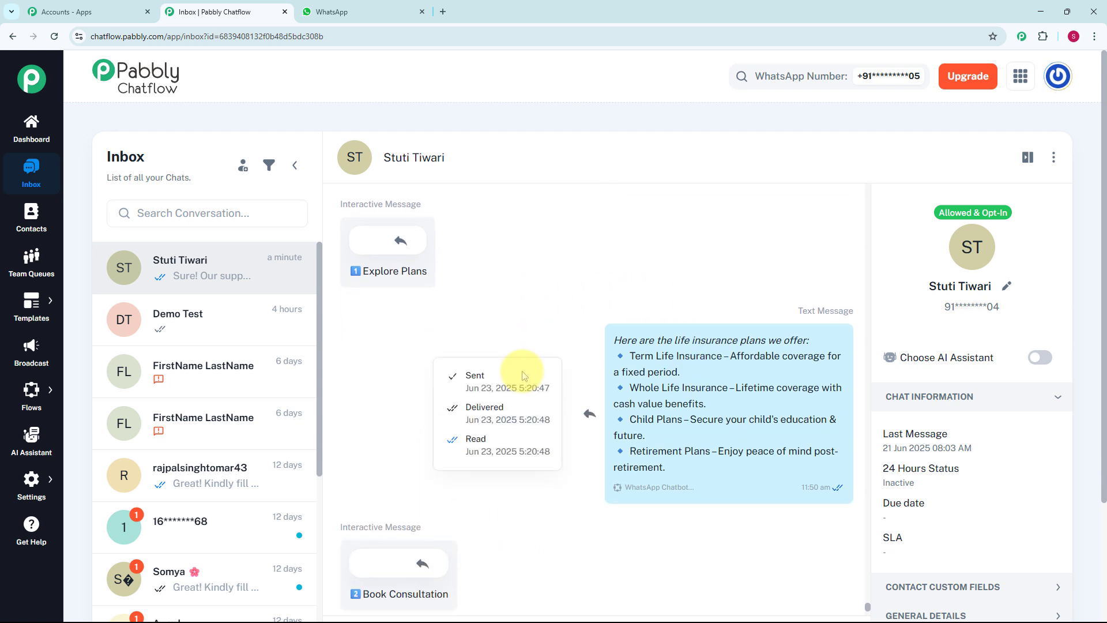
scroll(524, 374, "down", 1)
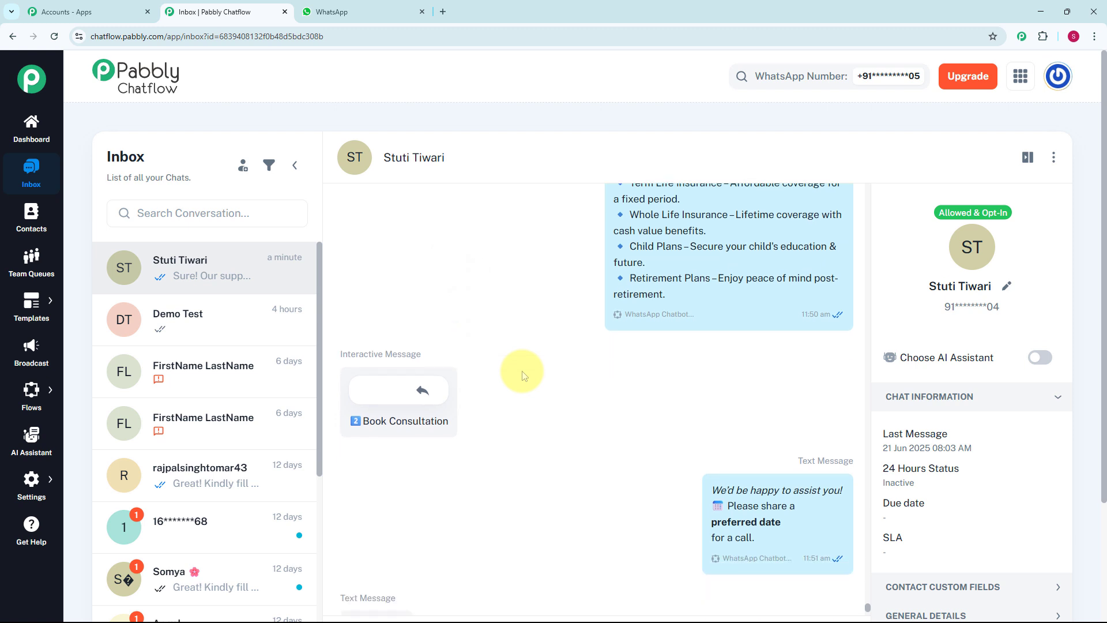
scroll(524, 375, "down", 2)
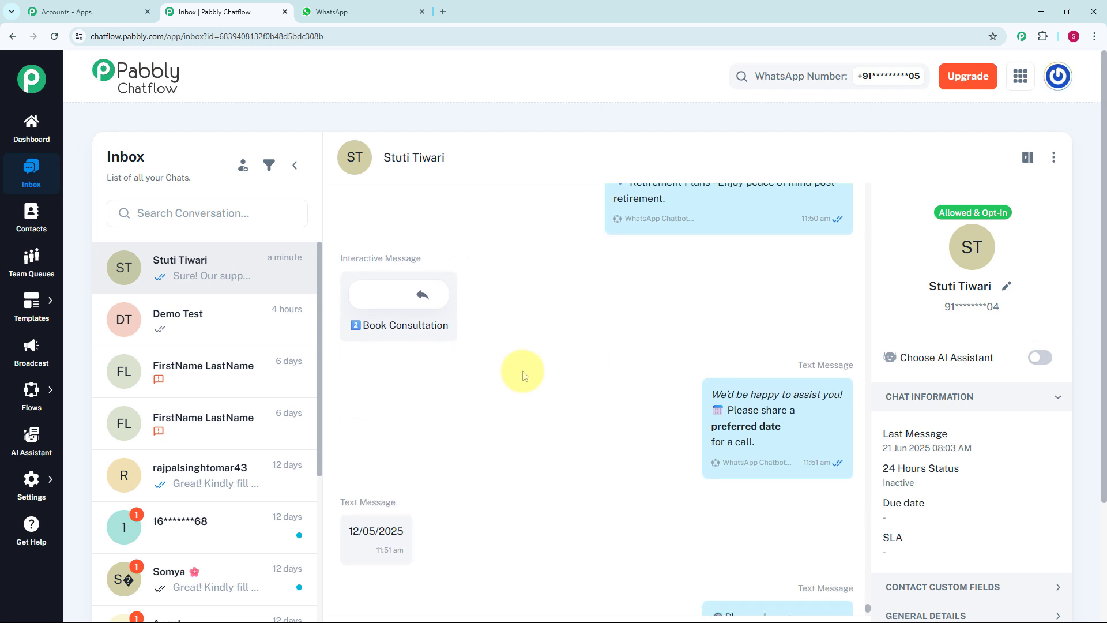
scroll(524, 375, "down", 2)
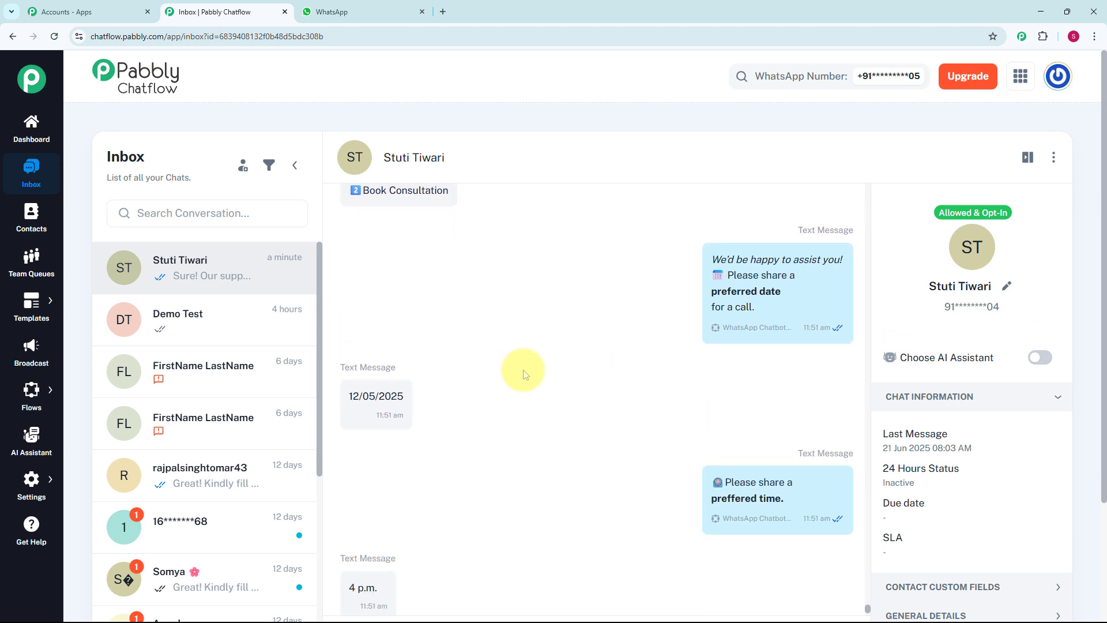
scroll(524, 375, "down", 2)
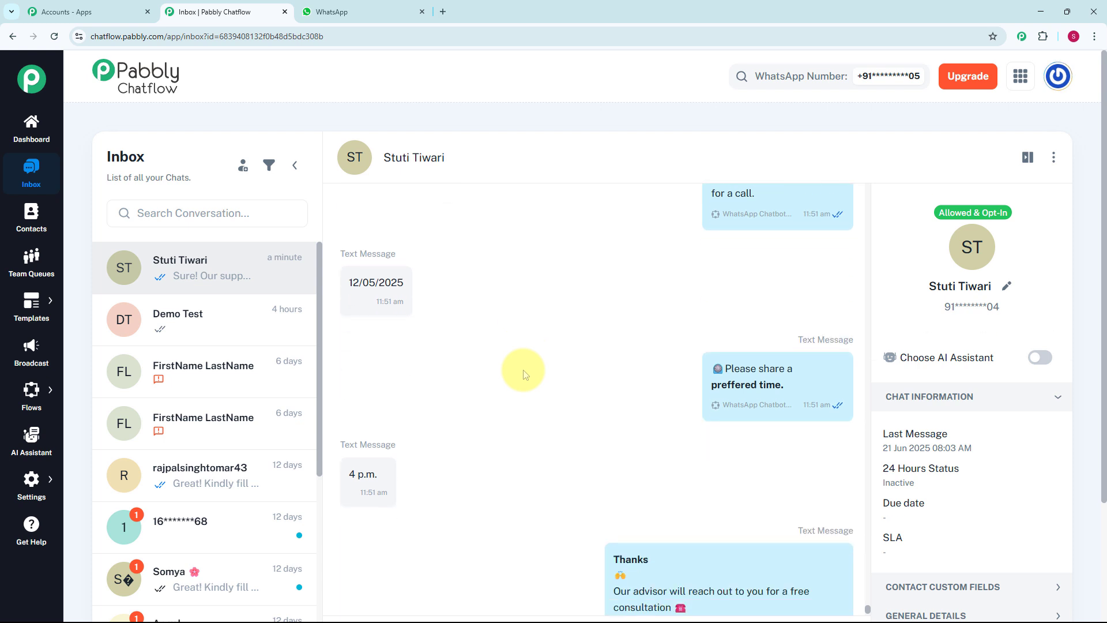
scroll(523, 375, "down", 2)
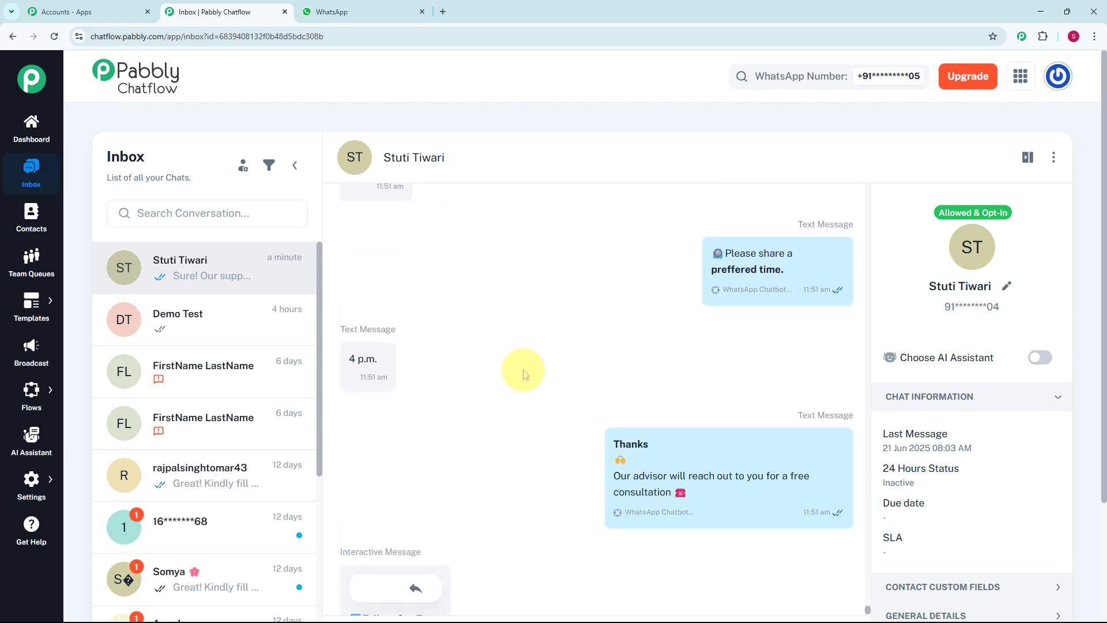
scroll(524, 375, "down", 2)
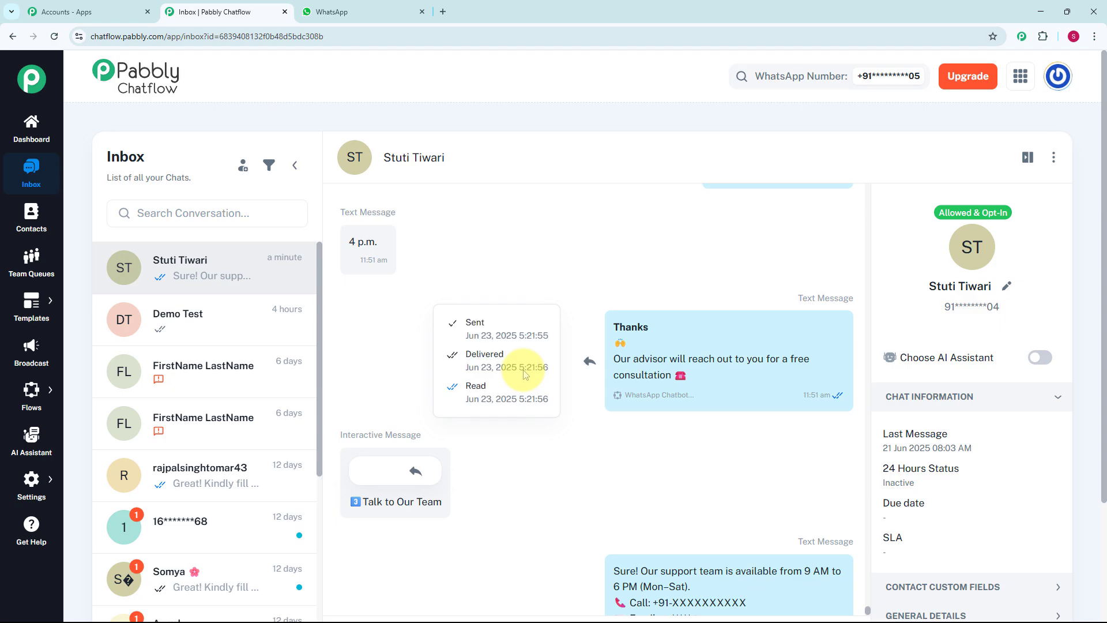